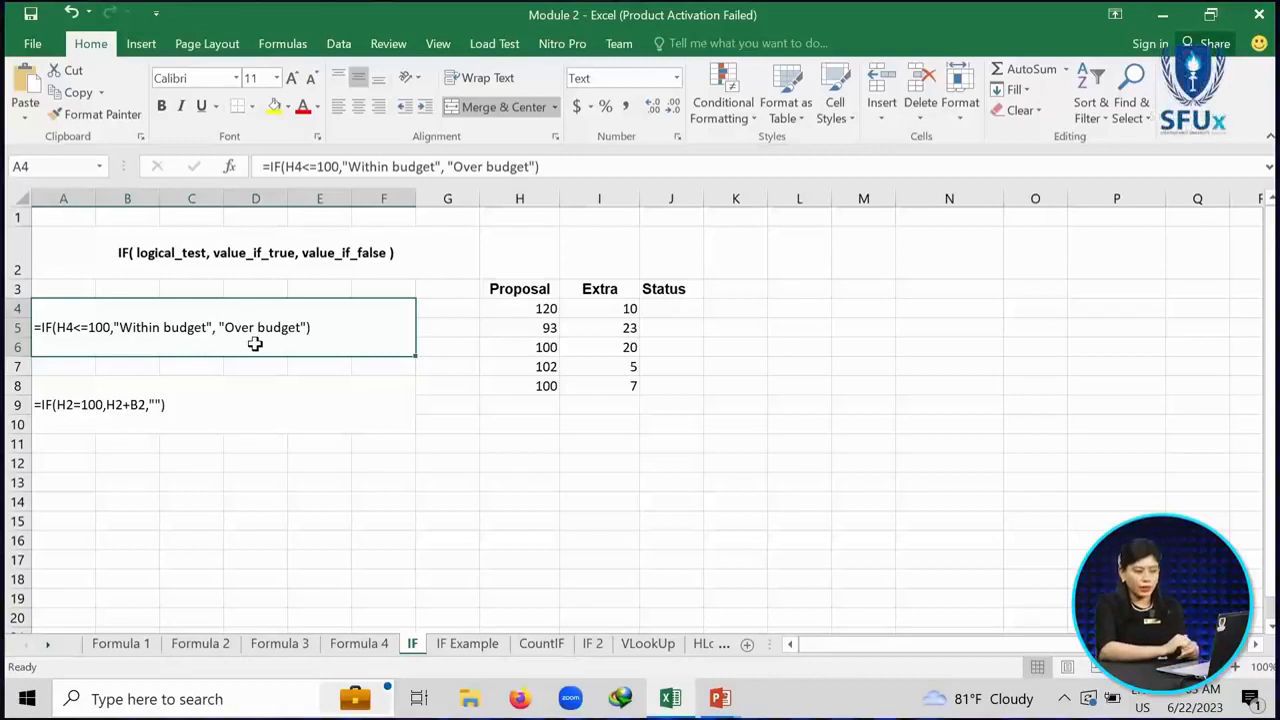
# Enter the formula =IF(H4<=100,"Within Budget","Over Budget") in Status cell J4
pyautogui.click(676, 310)
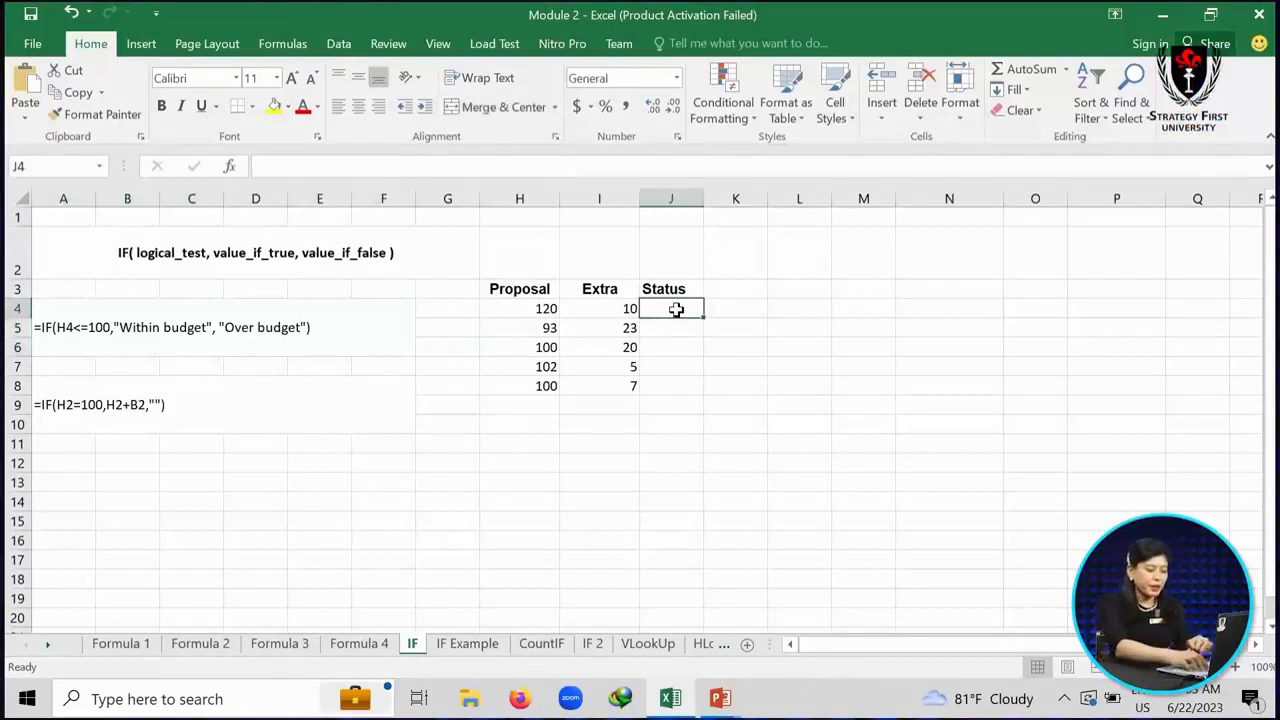
pyautogui.write('=if')
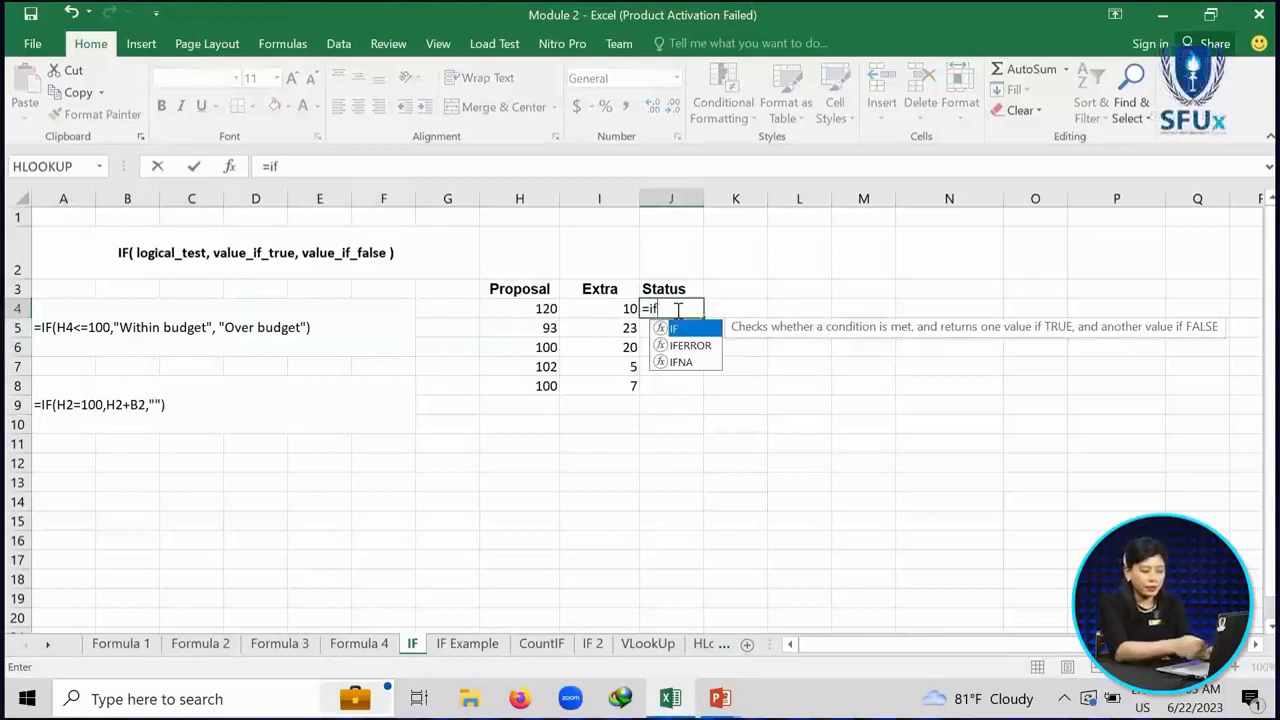
pyautogui.write('(')
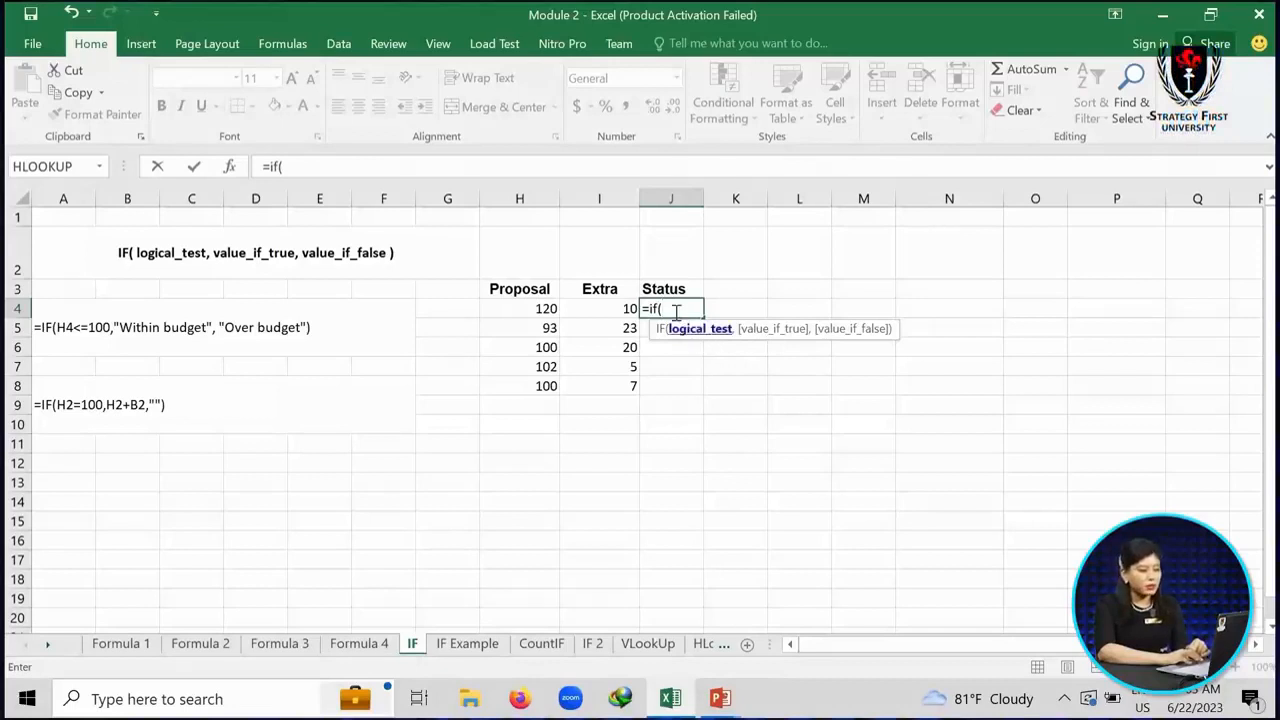
pyautogui.click(518, 310)
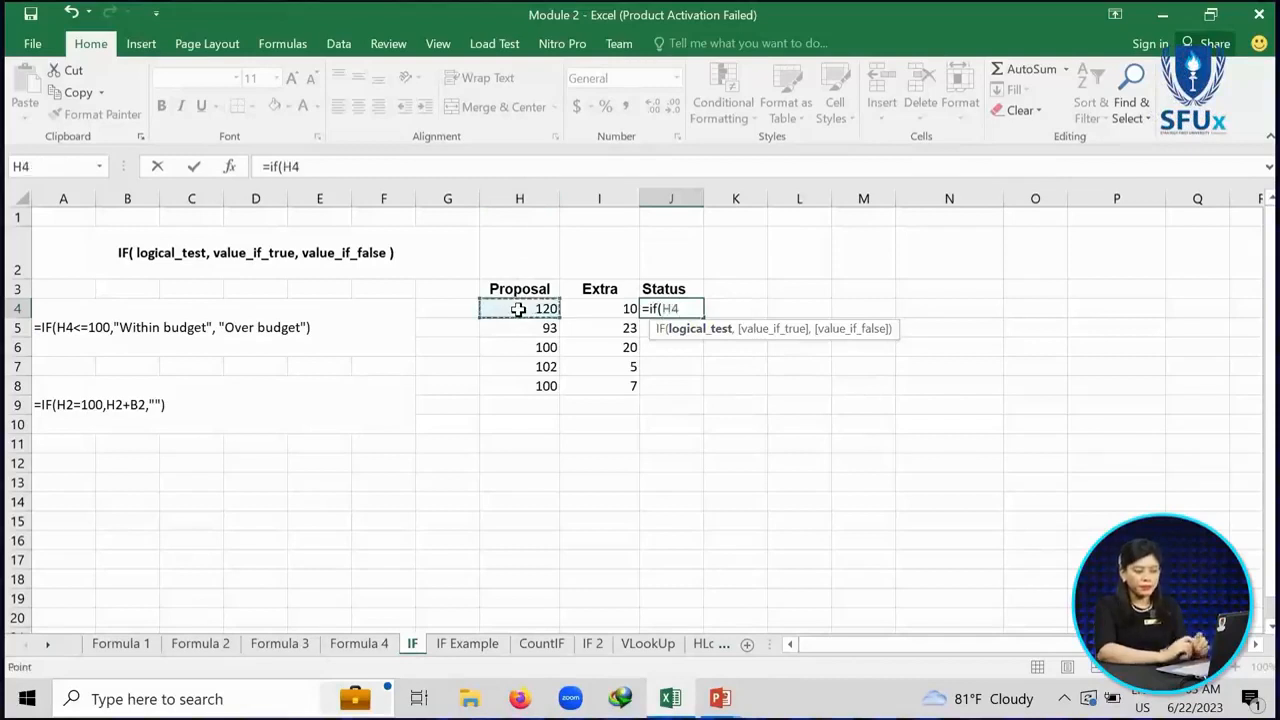
pyautogui.write('<')
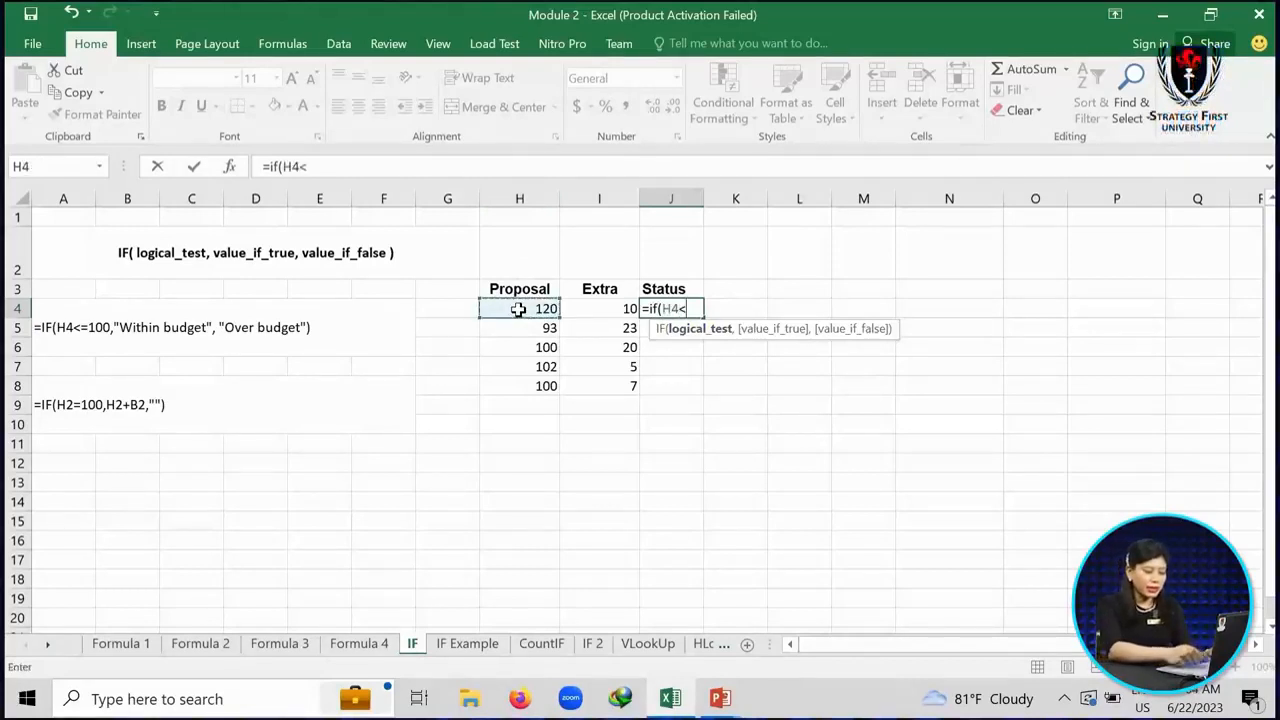
pyautogui.write('=100,')
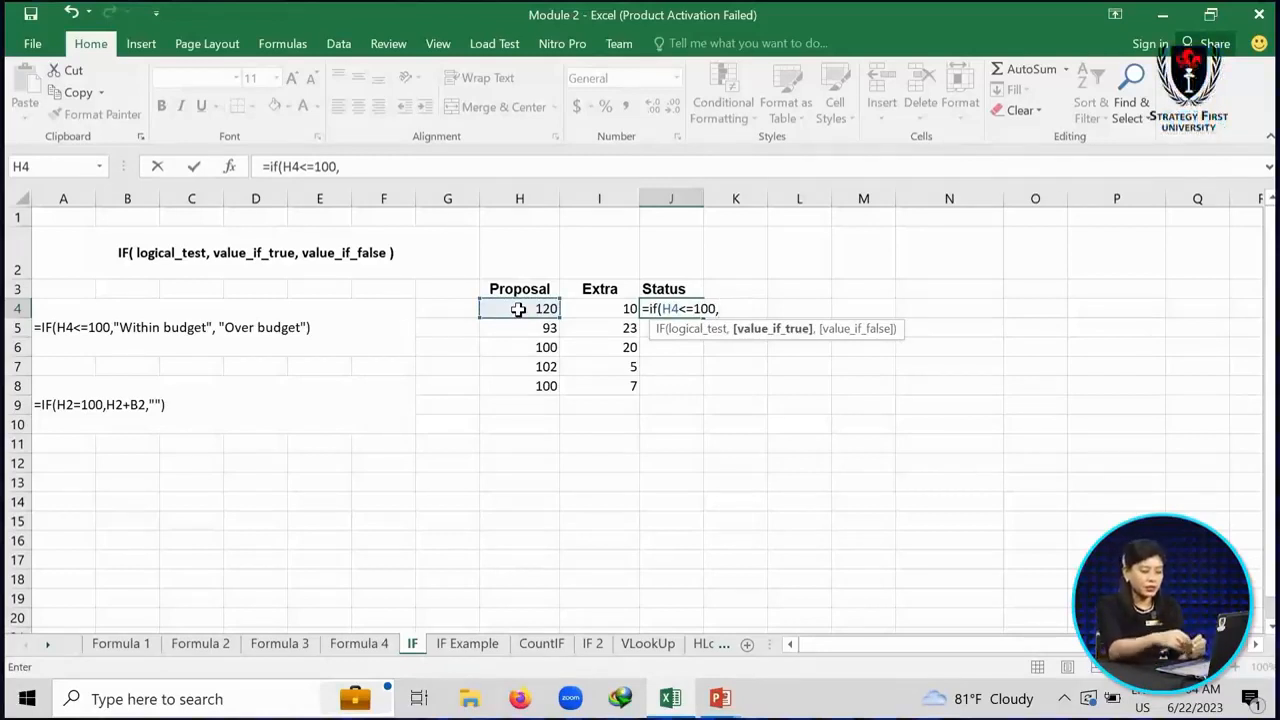
pyautogui.write('"Wit')
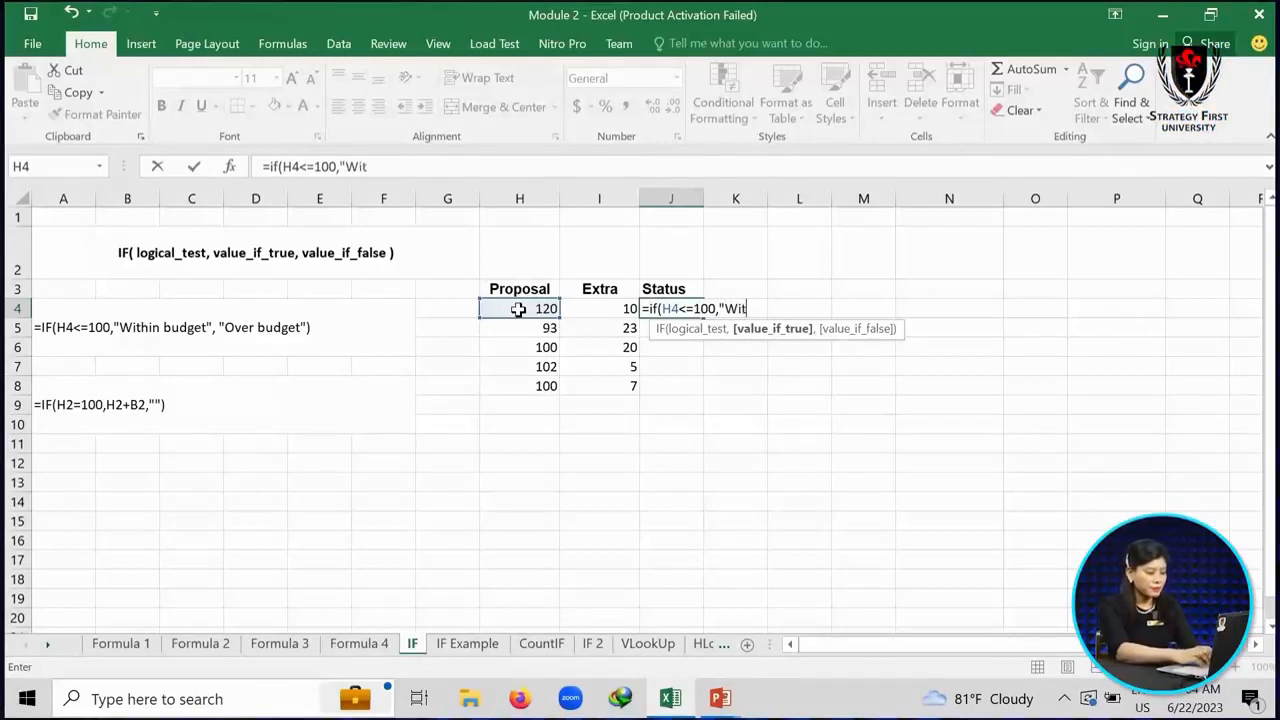
pyautogui.write('hin Budget"')
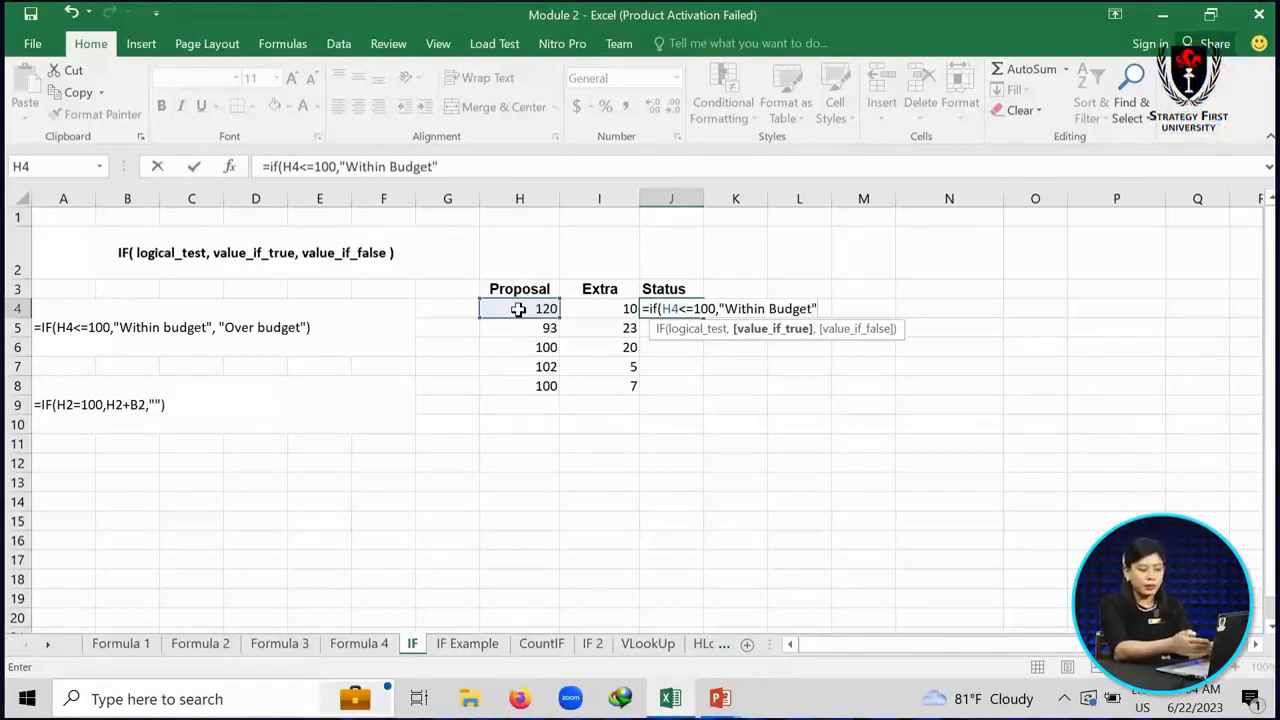
pyautogui.write(',')
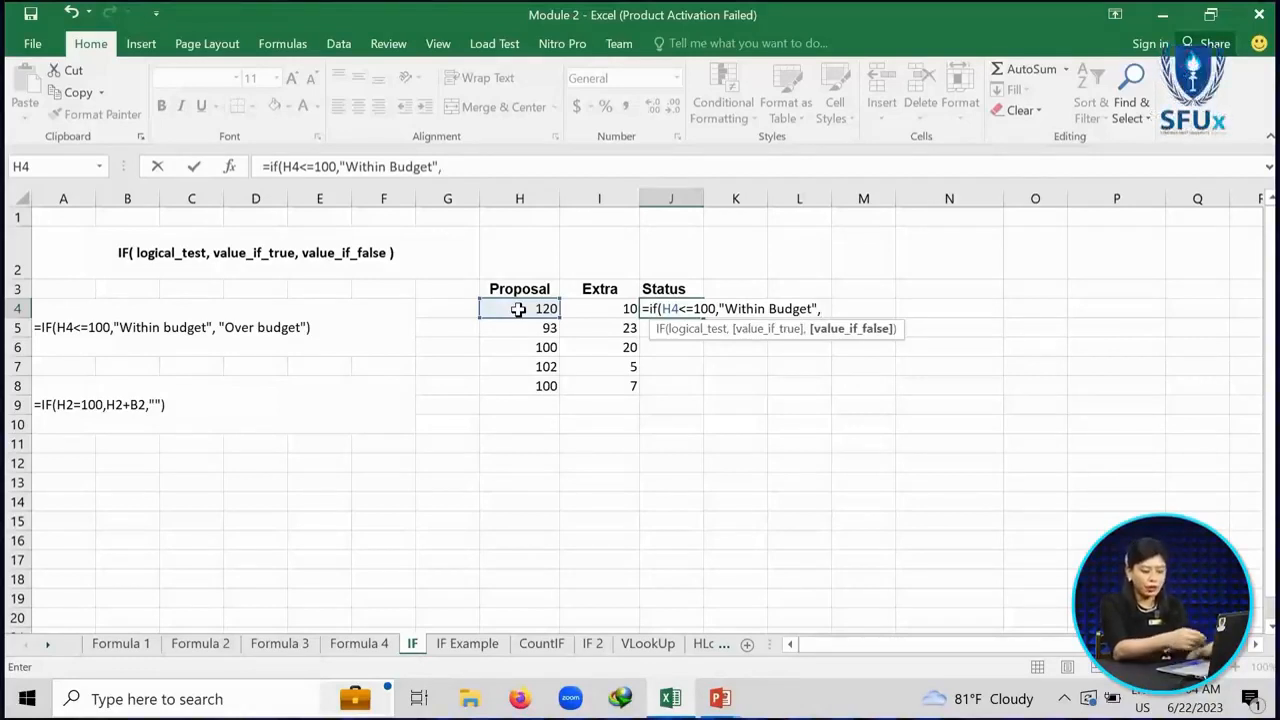
pyautogui.write('"')
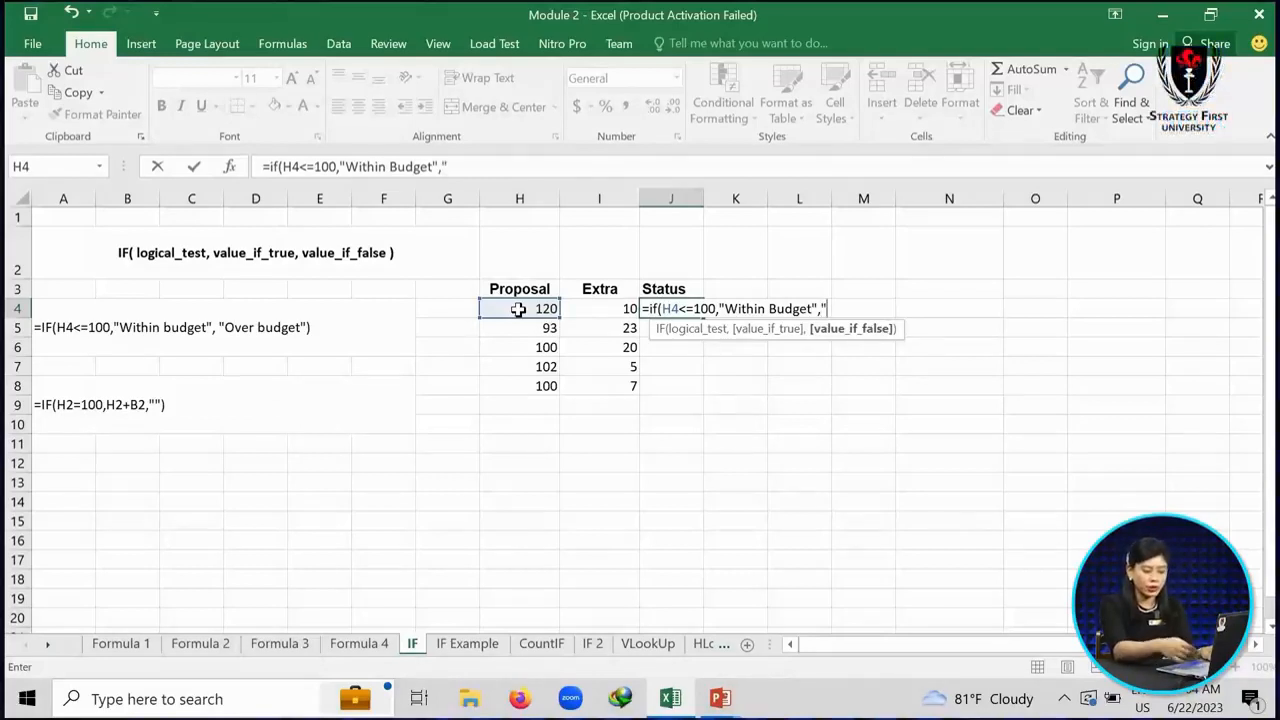
pyautogui.write('Over')
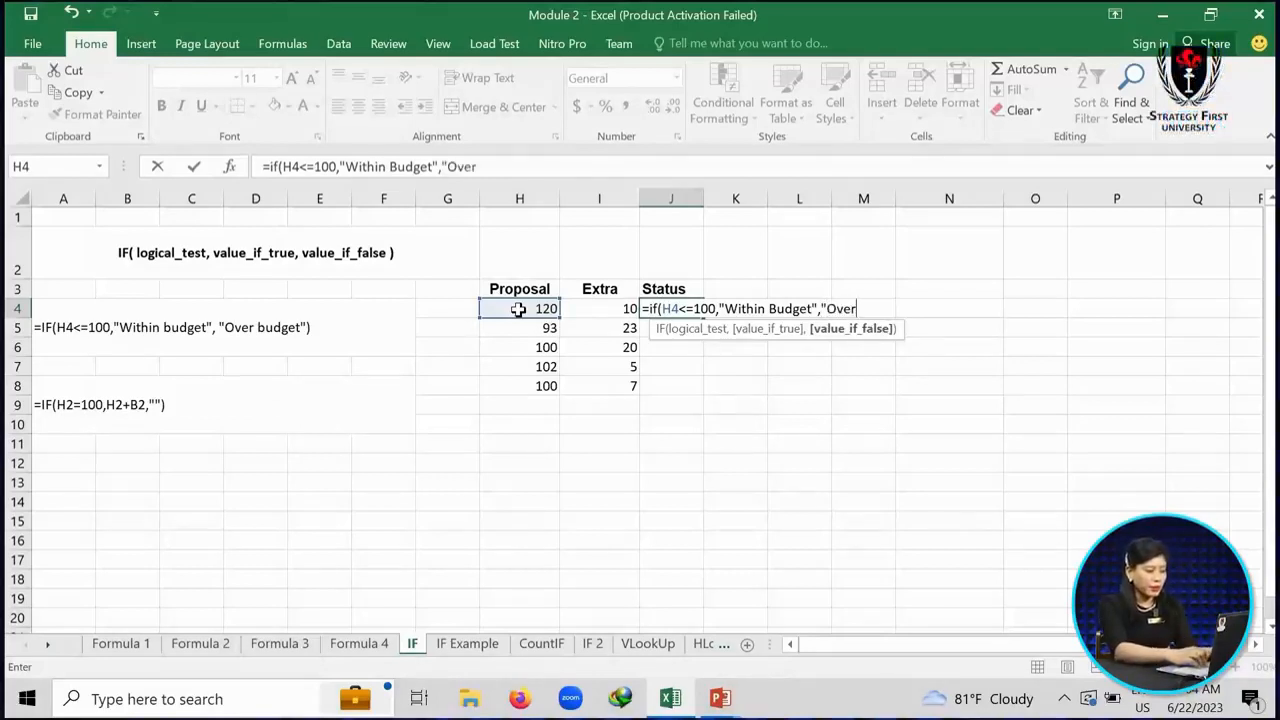
pyautogui.write(' Budget')
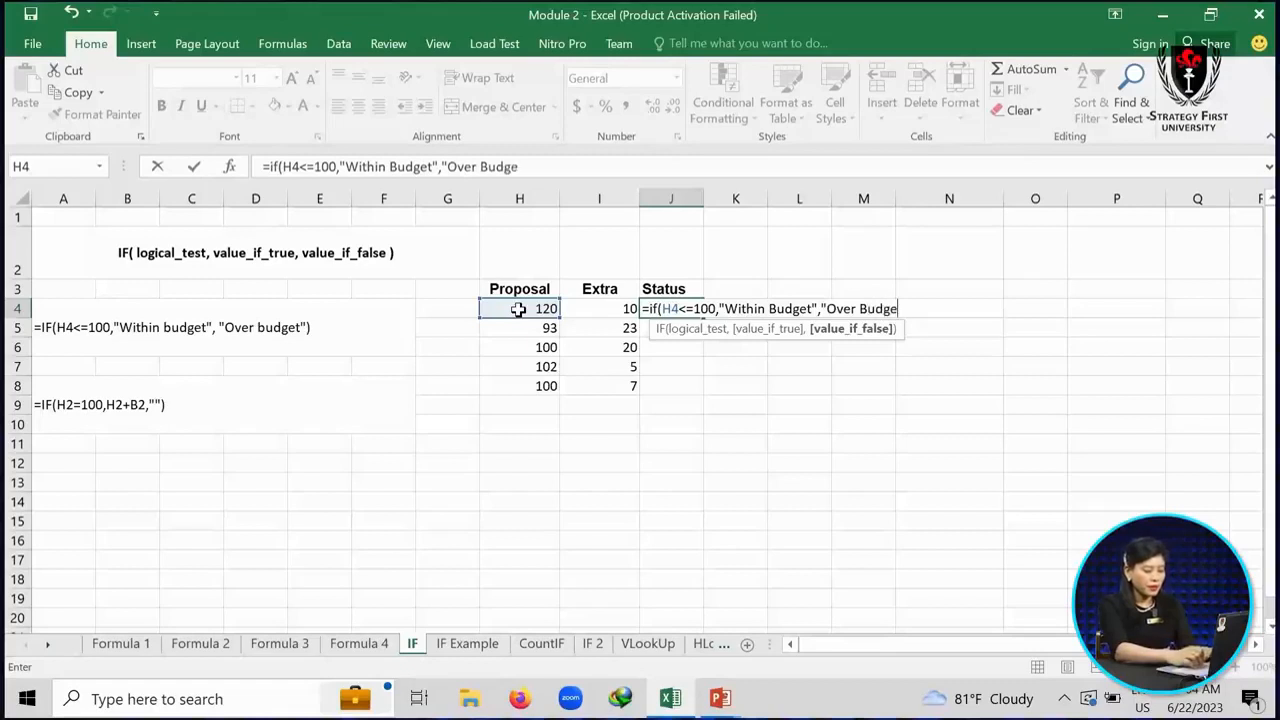
pyautogui.write('"')
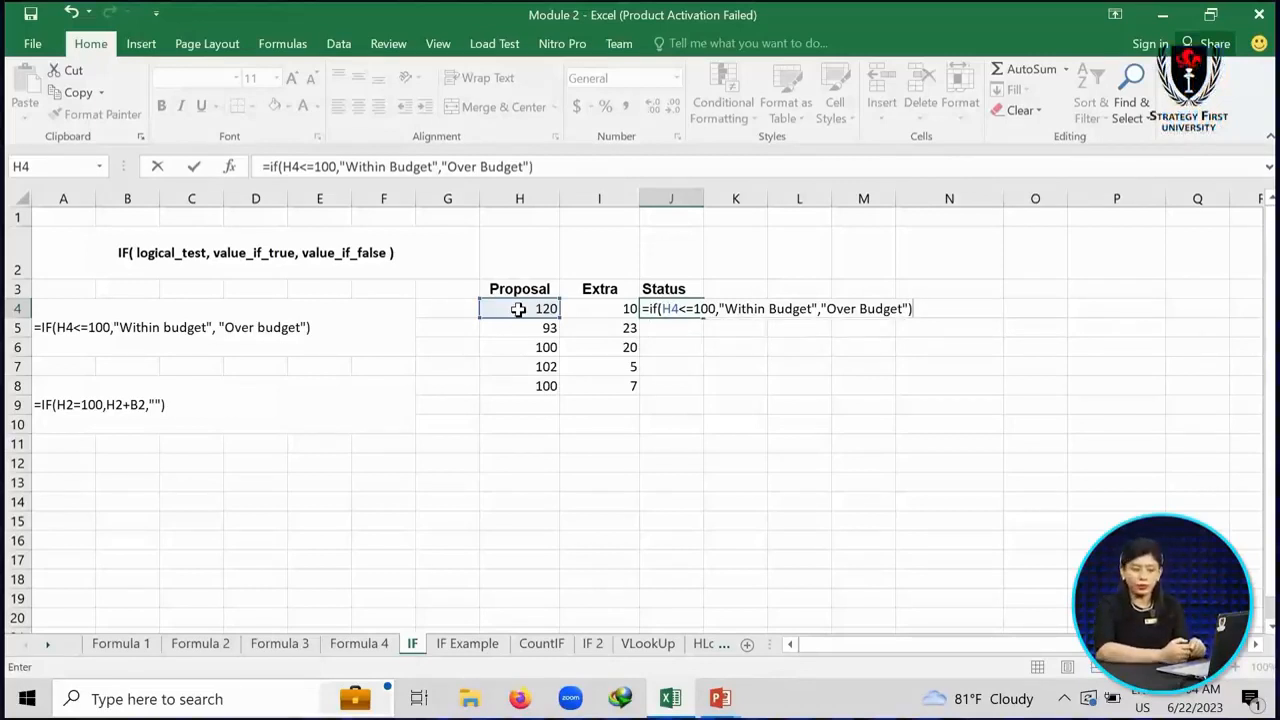
pyautogui.press('Return')
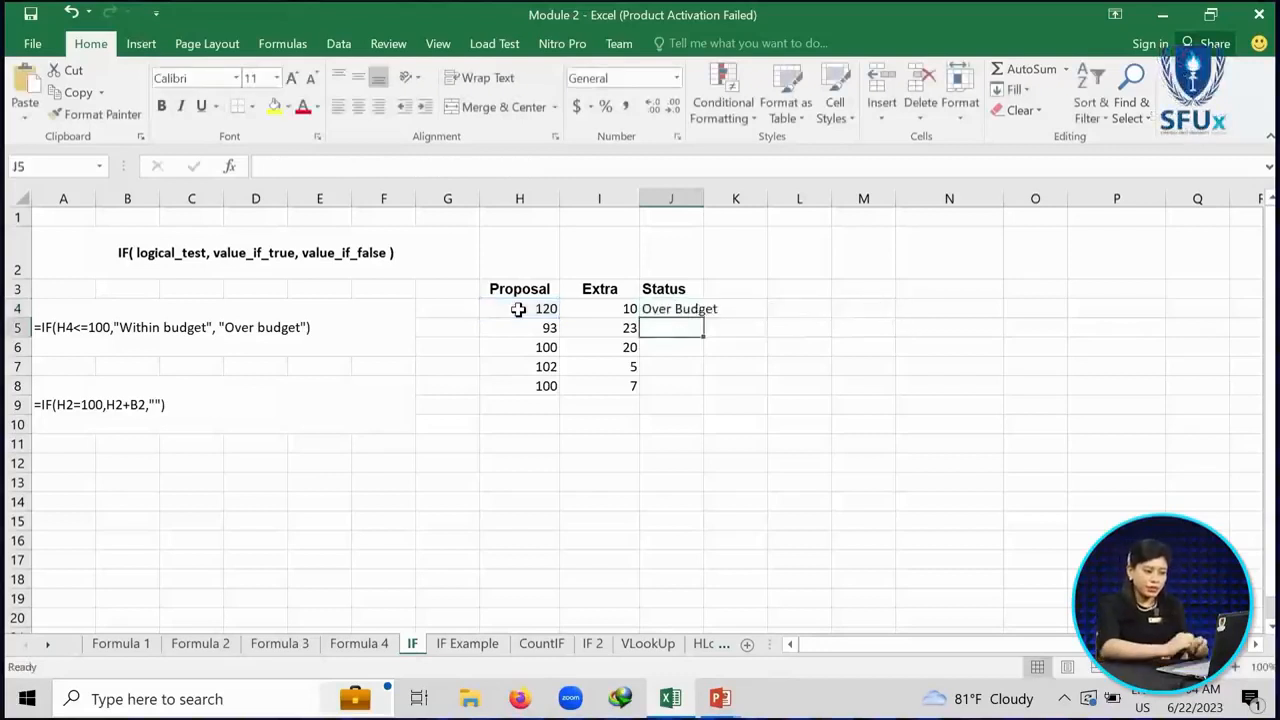
# Widen column J to fit the status text and copy the J4 formula down through J8
pyautogui.moveTo(700, 198); pyautogui.dragTo(741, 220)
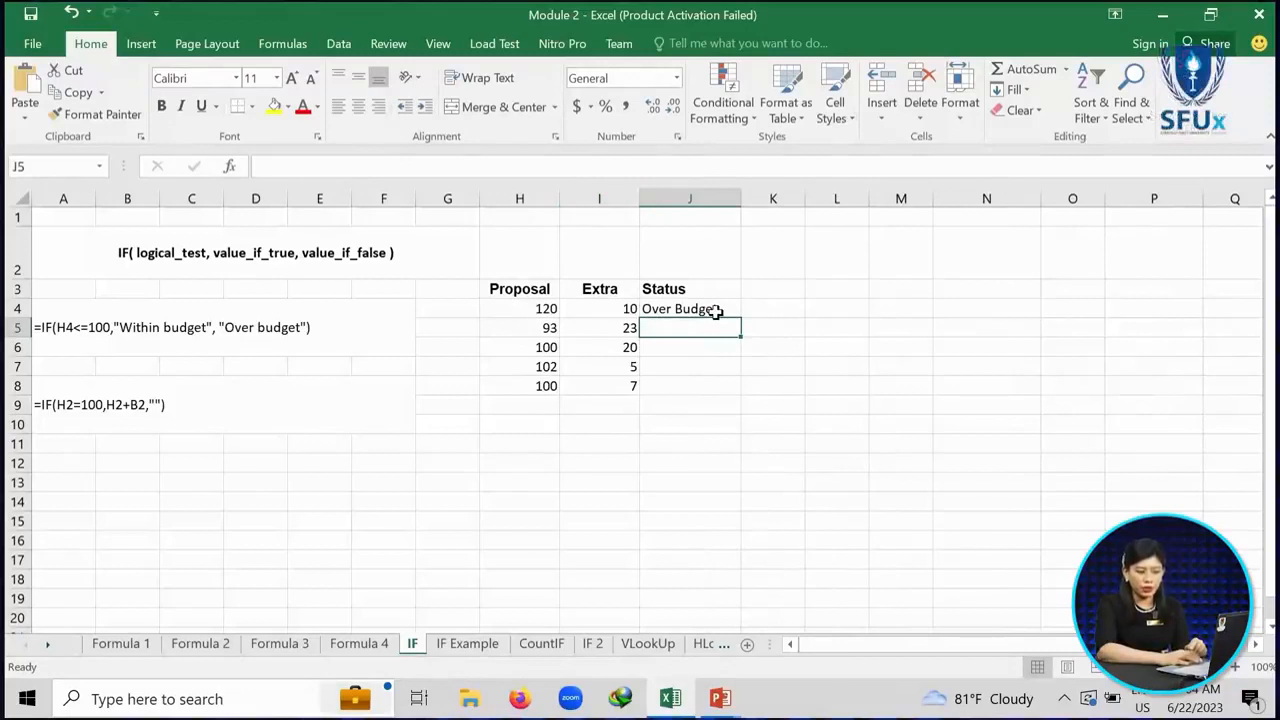
pyautogui.click(716, 311)
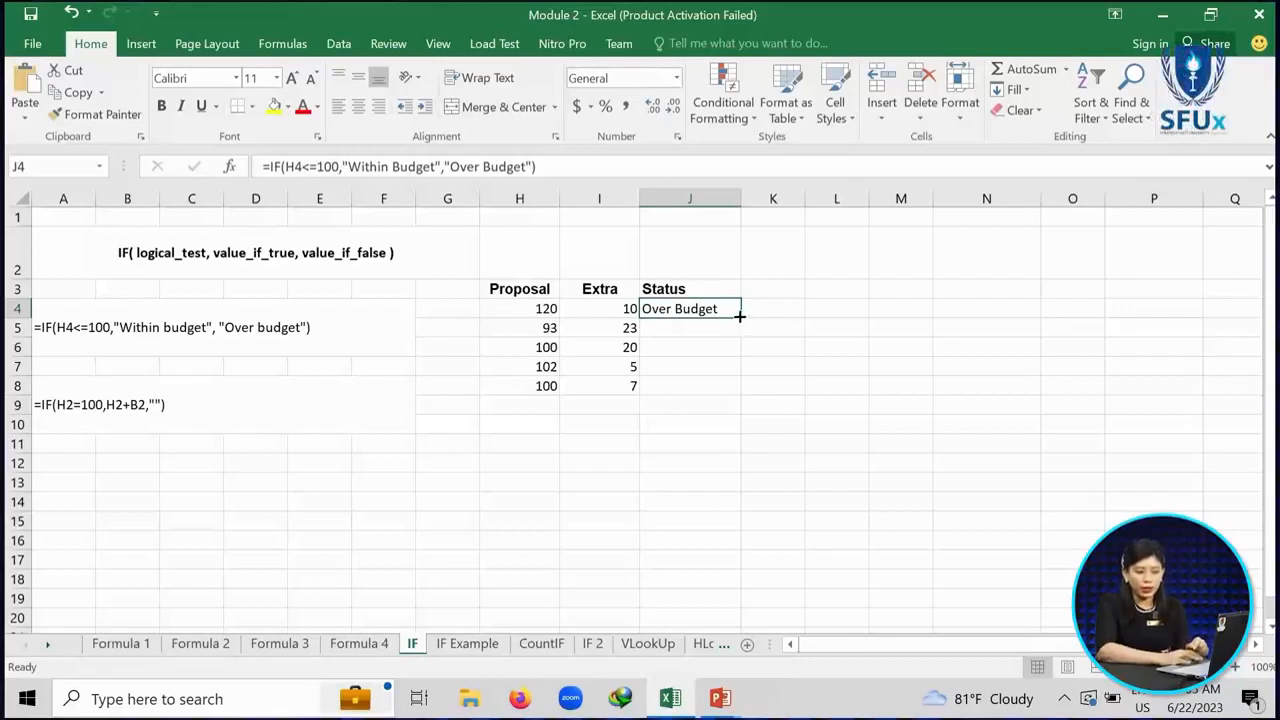
pyautogui.moveTo(740, 315); pyautogui.dragTo(733, 394)
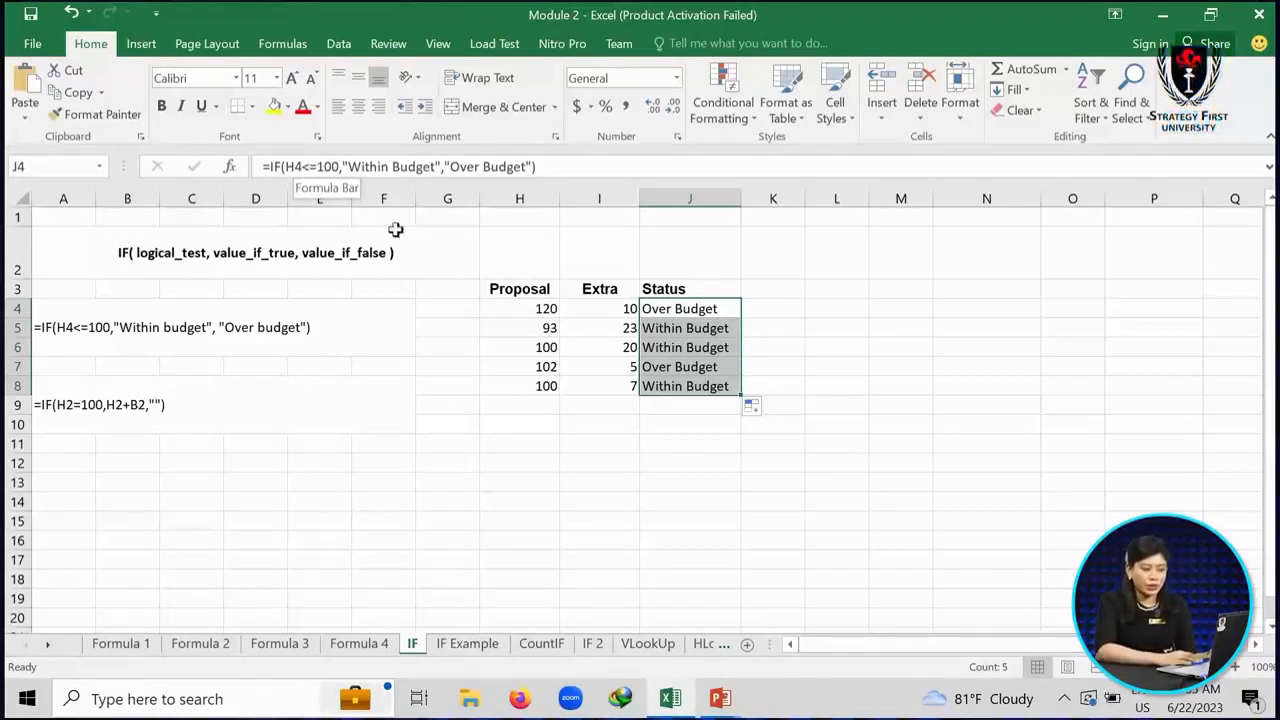
# Enter the formula =IF(H4=100,H4+I4,"") in K4 and copy it down through K8
pyautogui.click(235, 405)
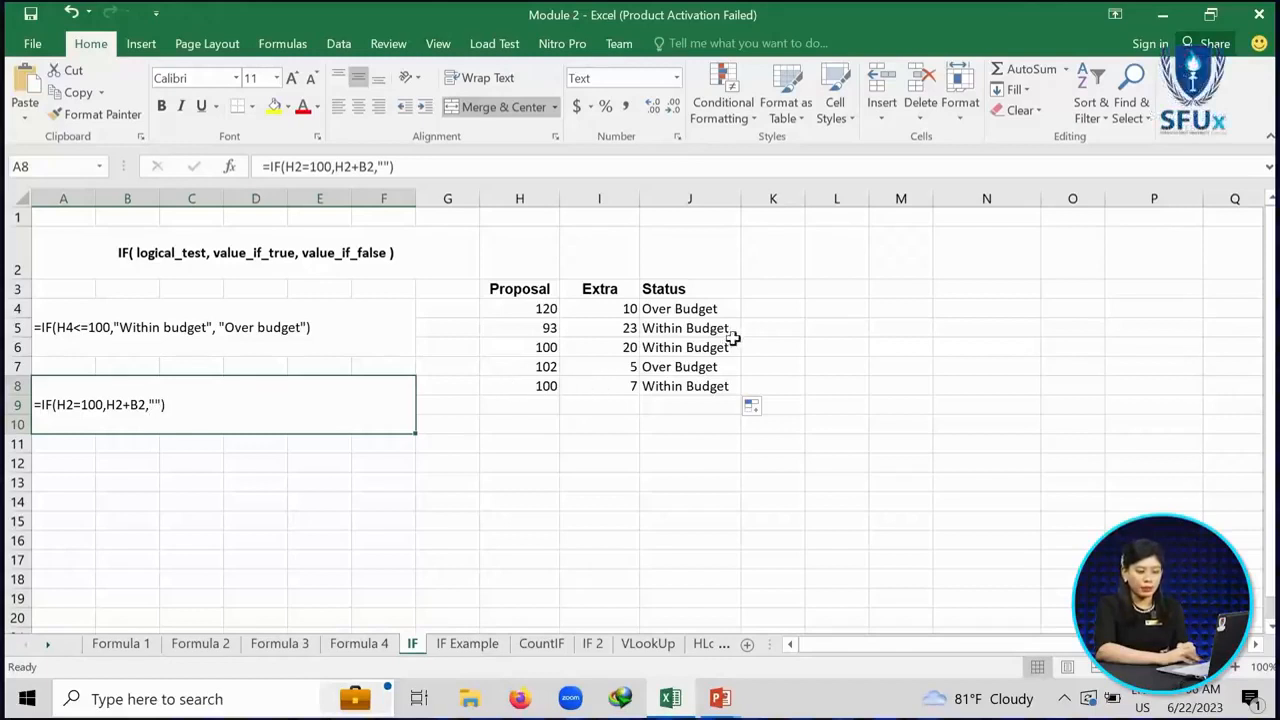
pyautogui.click(782, 306)
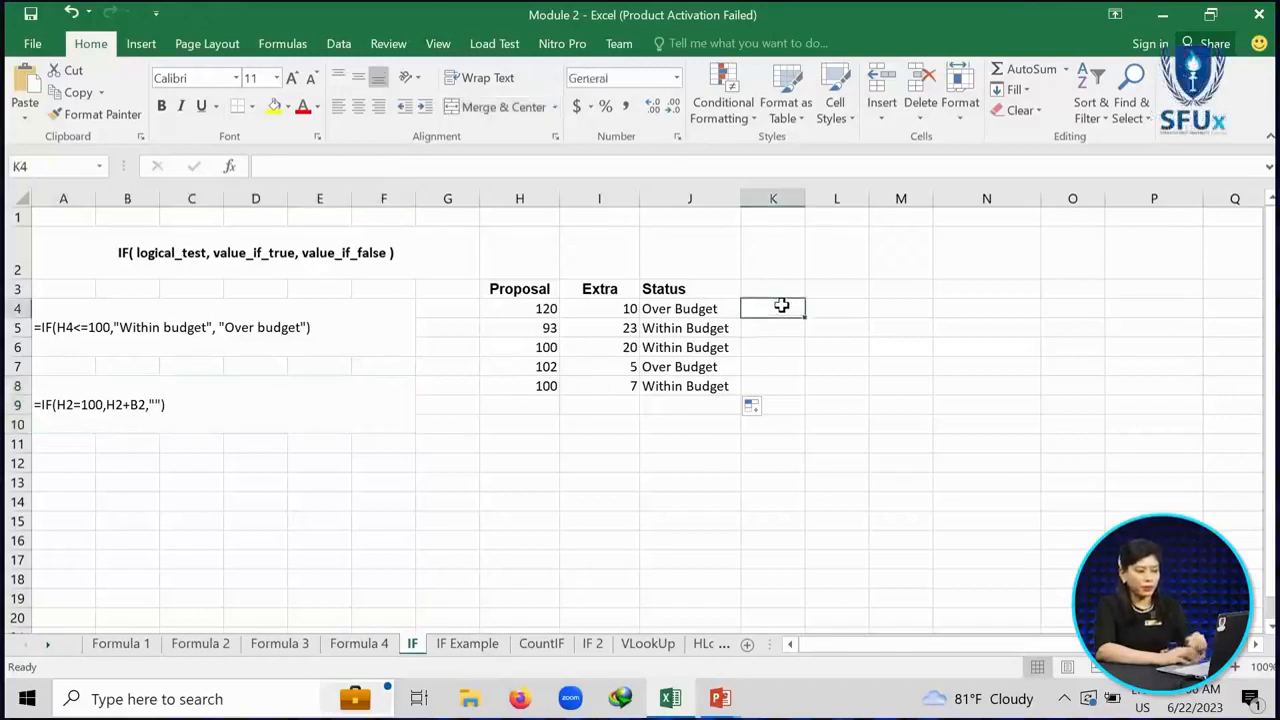
pyautogui.write('=if')
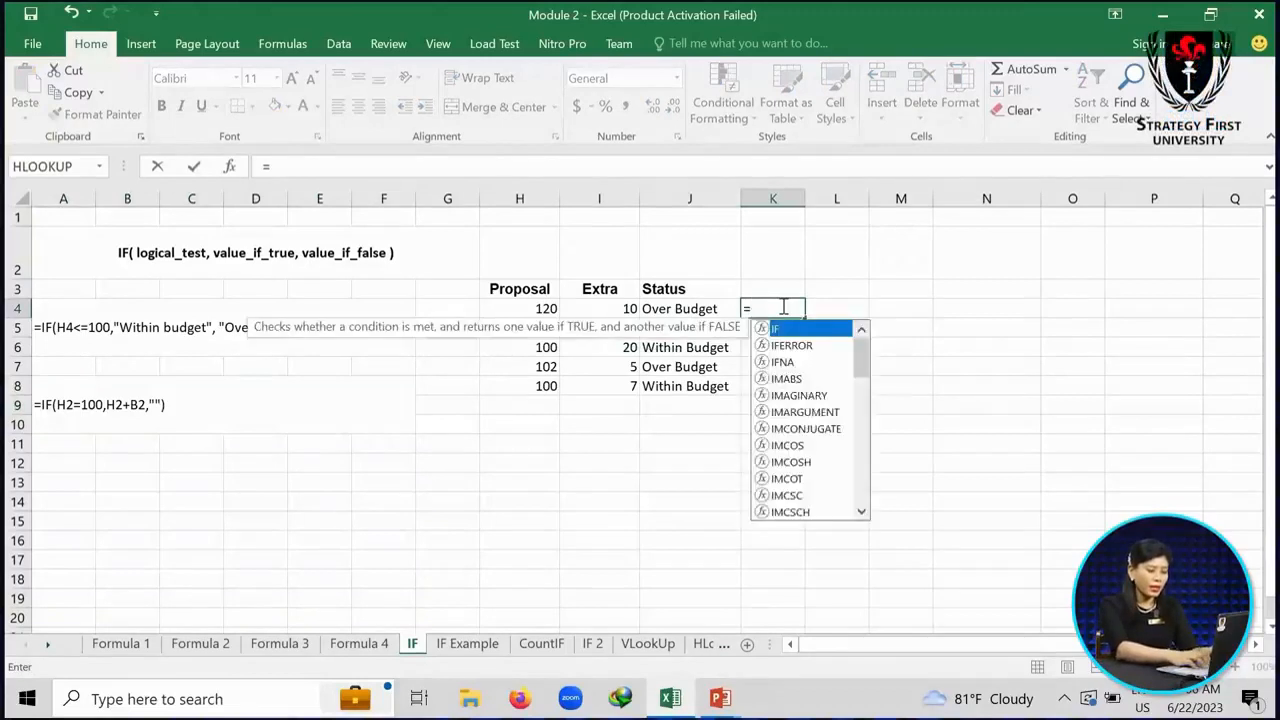
pyautogui.write('(')
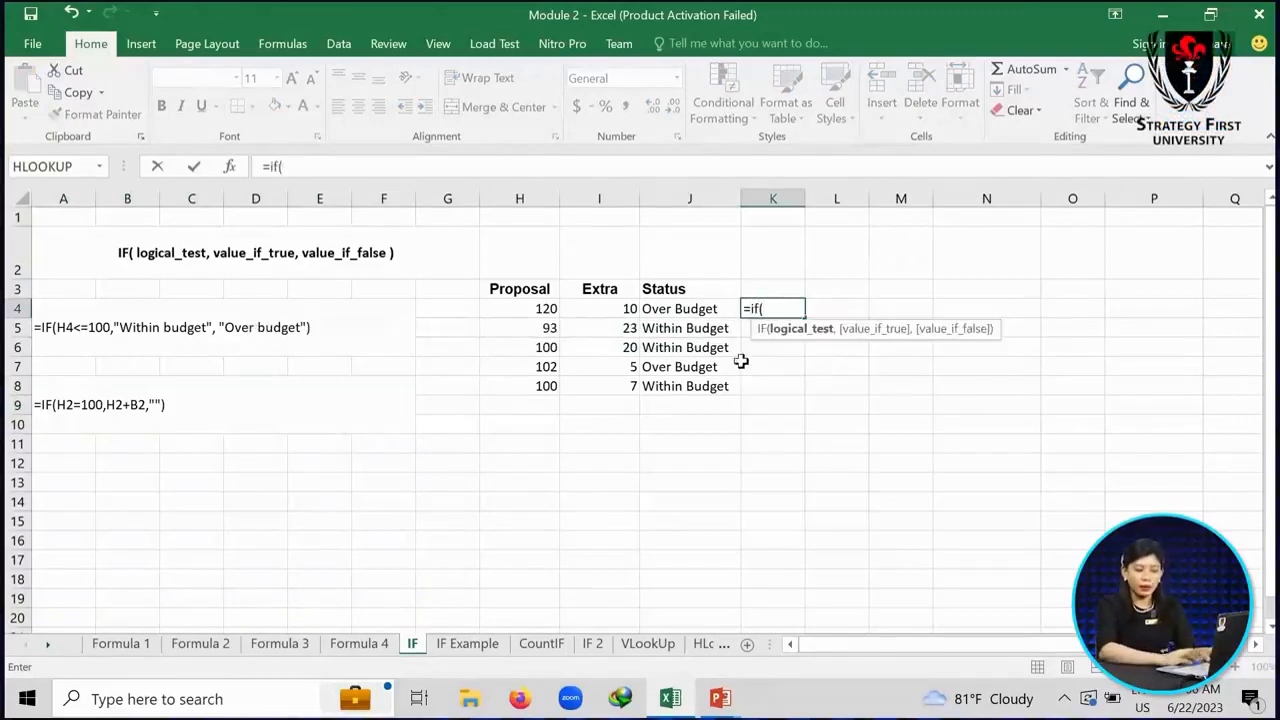
pyautogui.click(530, 311)
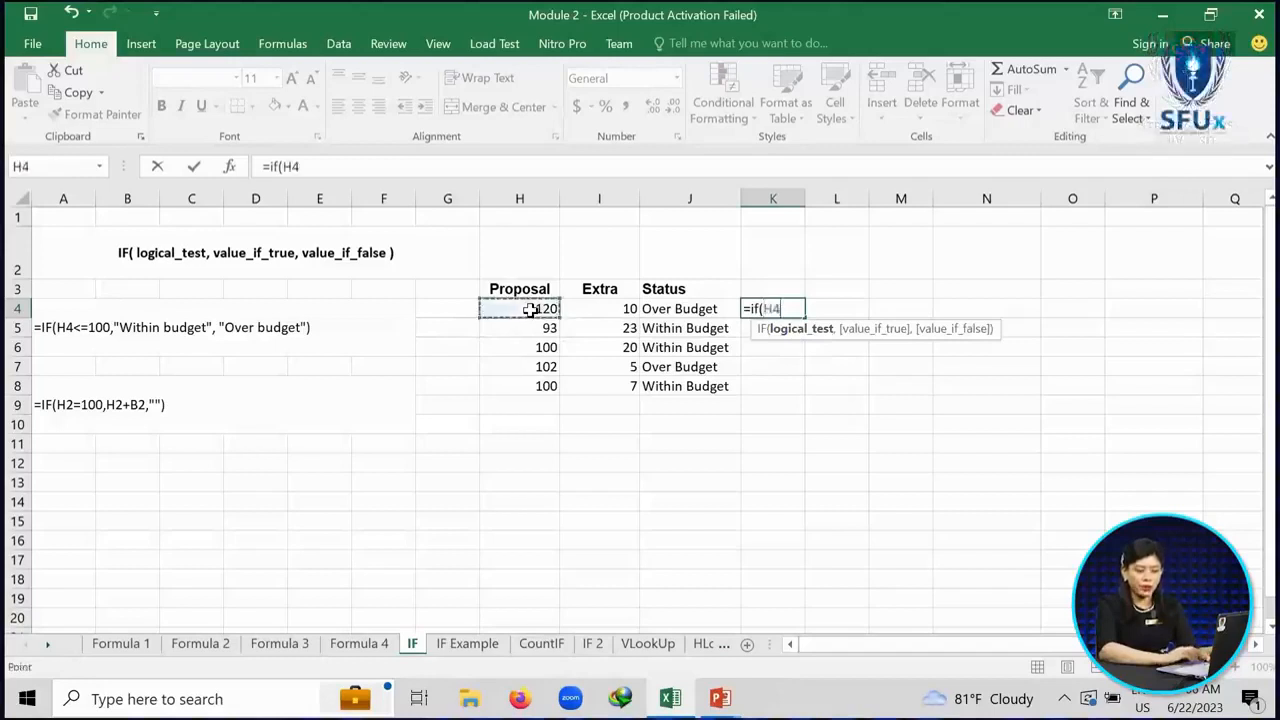
pyautogui.write('=100')
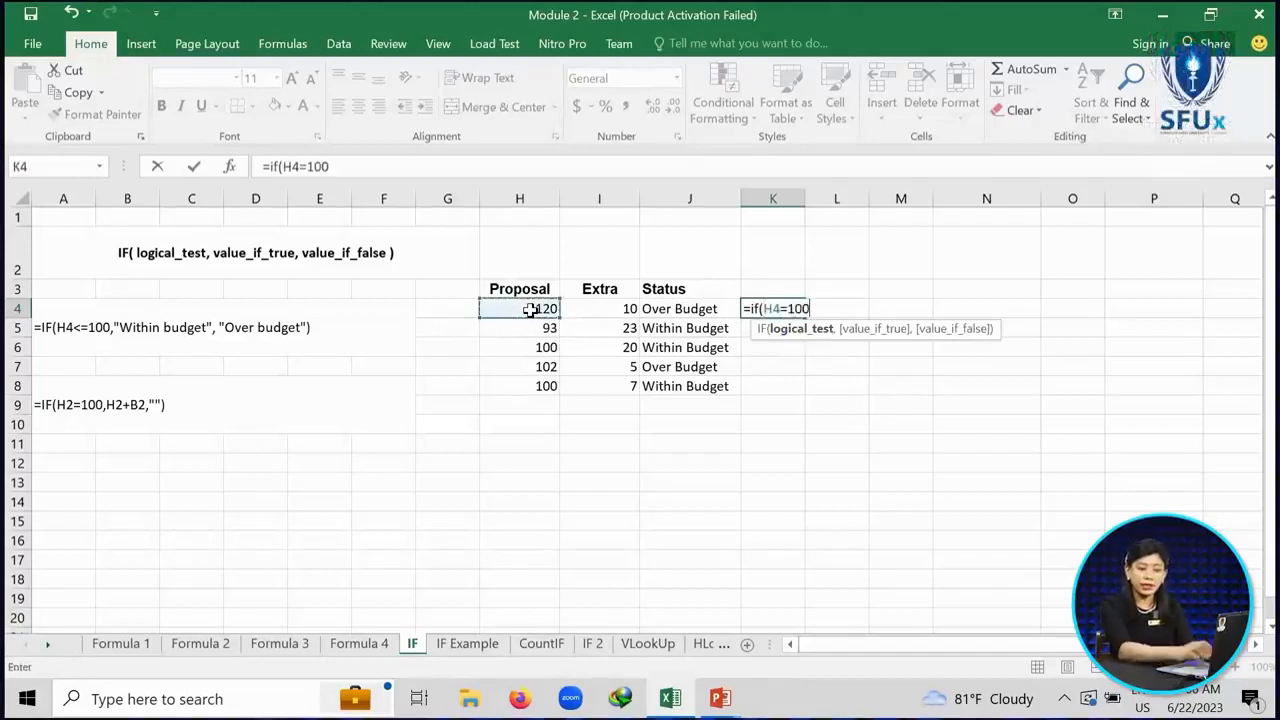
pyautogui.write(',')
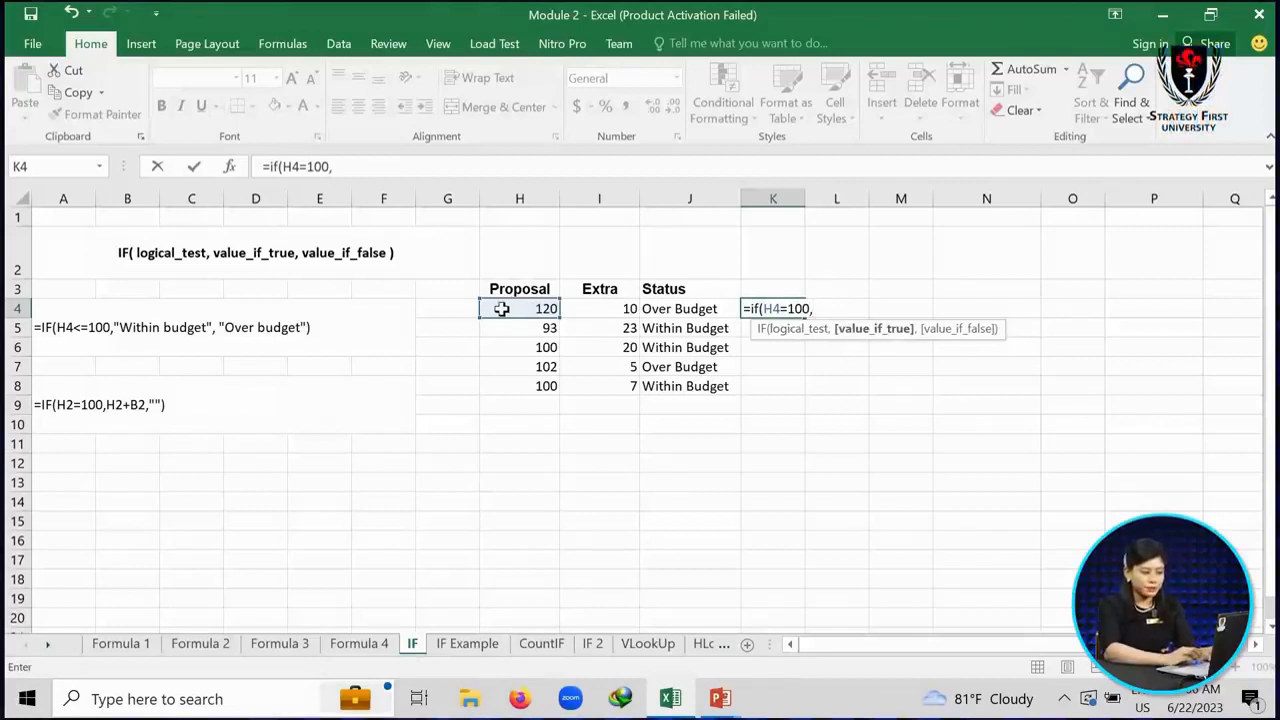
pyautogui.click(501, 309)
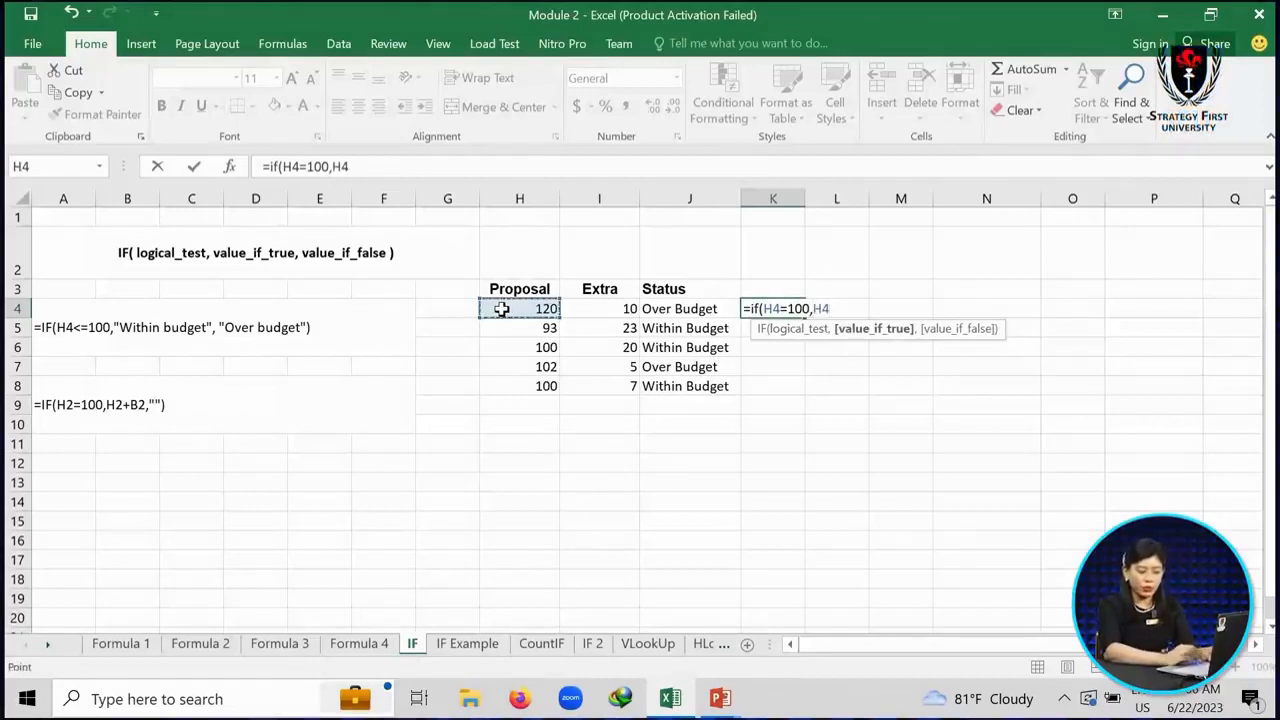
pyautogui.write('+')
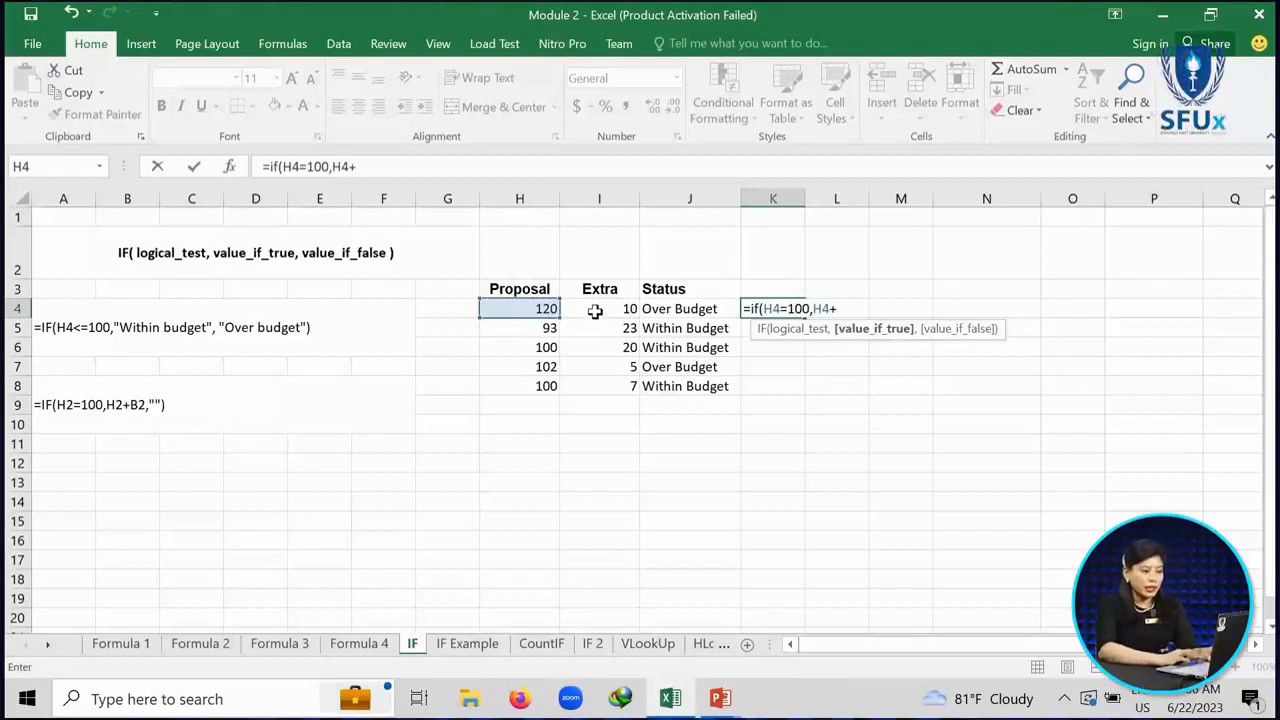
pyautogui.click(595, 311)
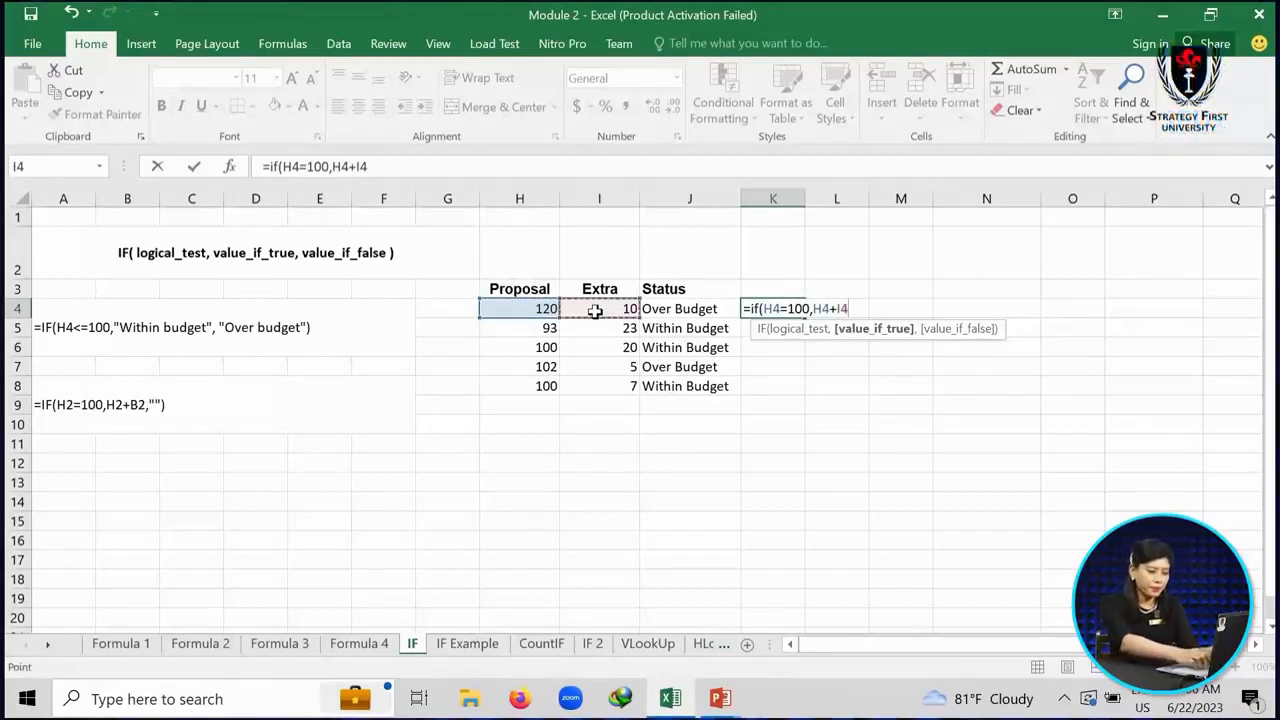
pyautogui.write(',')
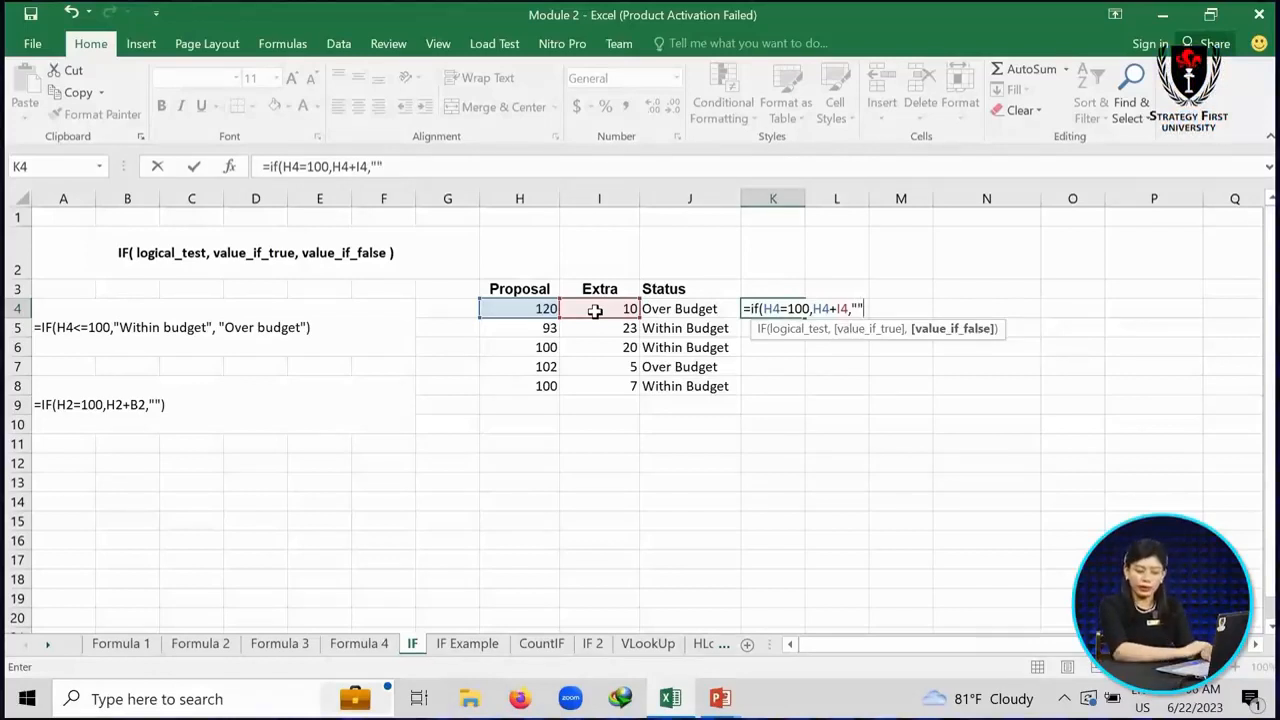
pyautogui.write(')')
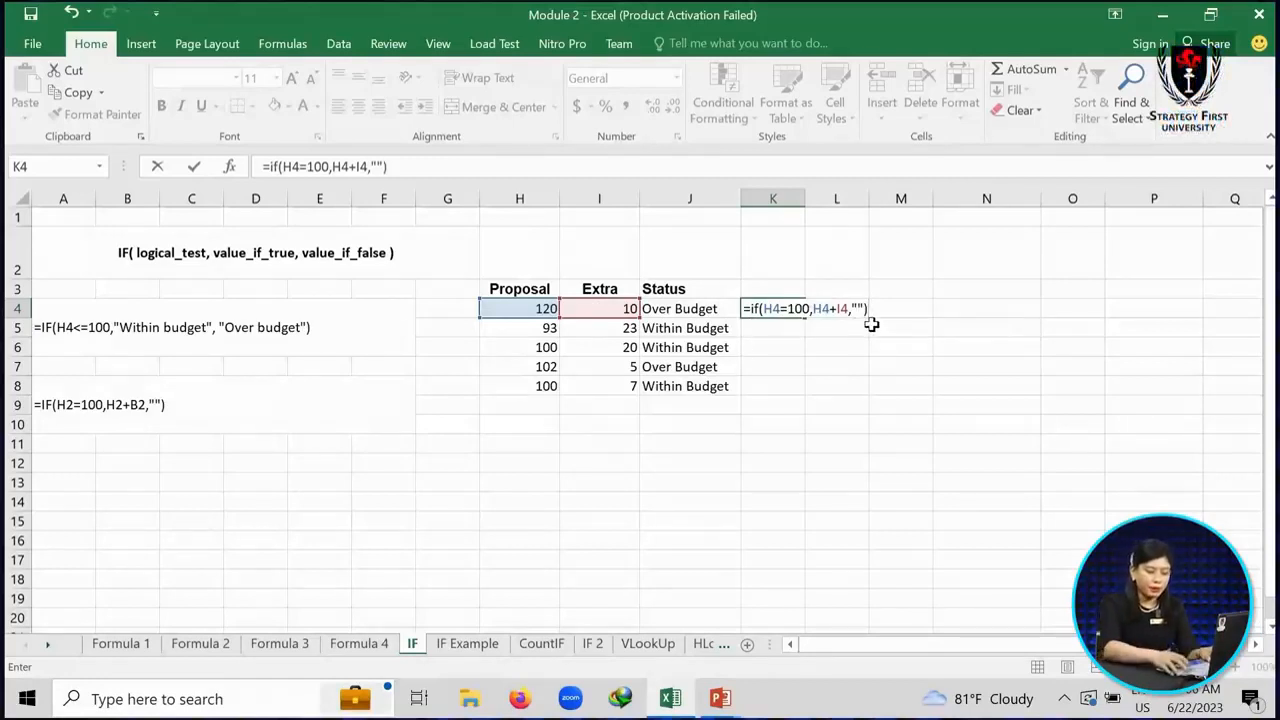
pyautogui.press('Return')
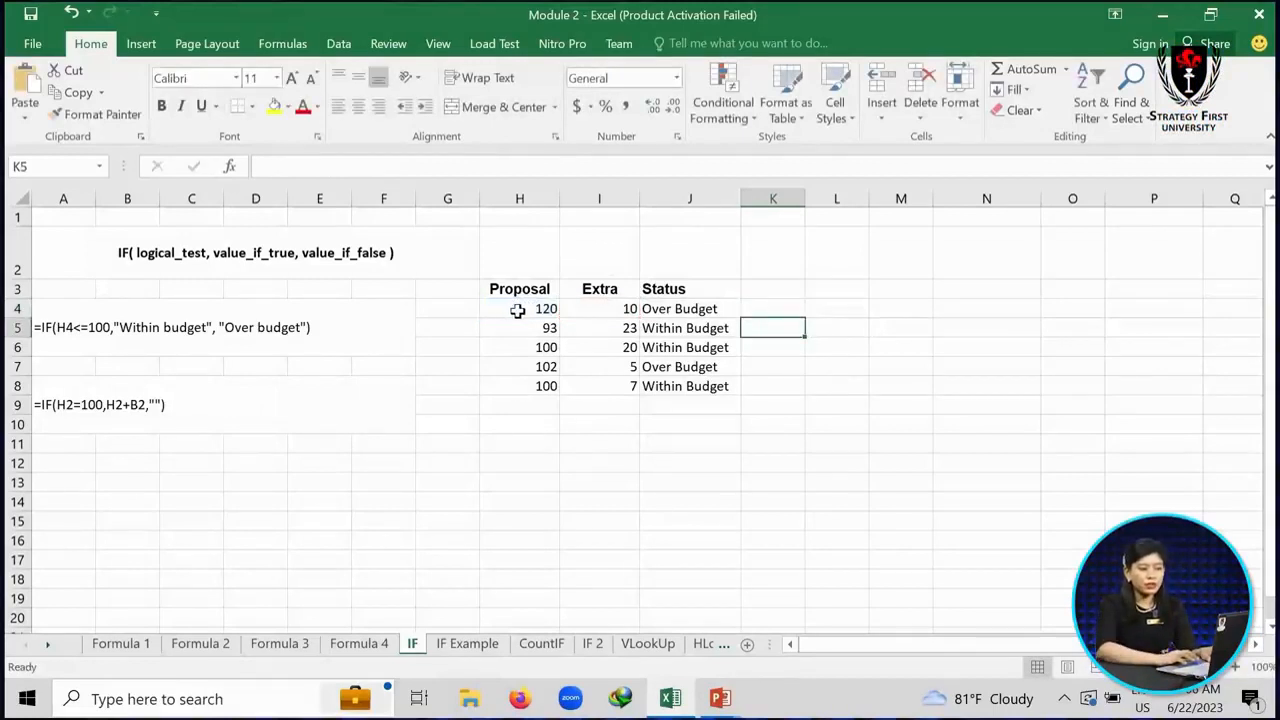
pyautogui.click(770, 307)
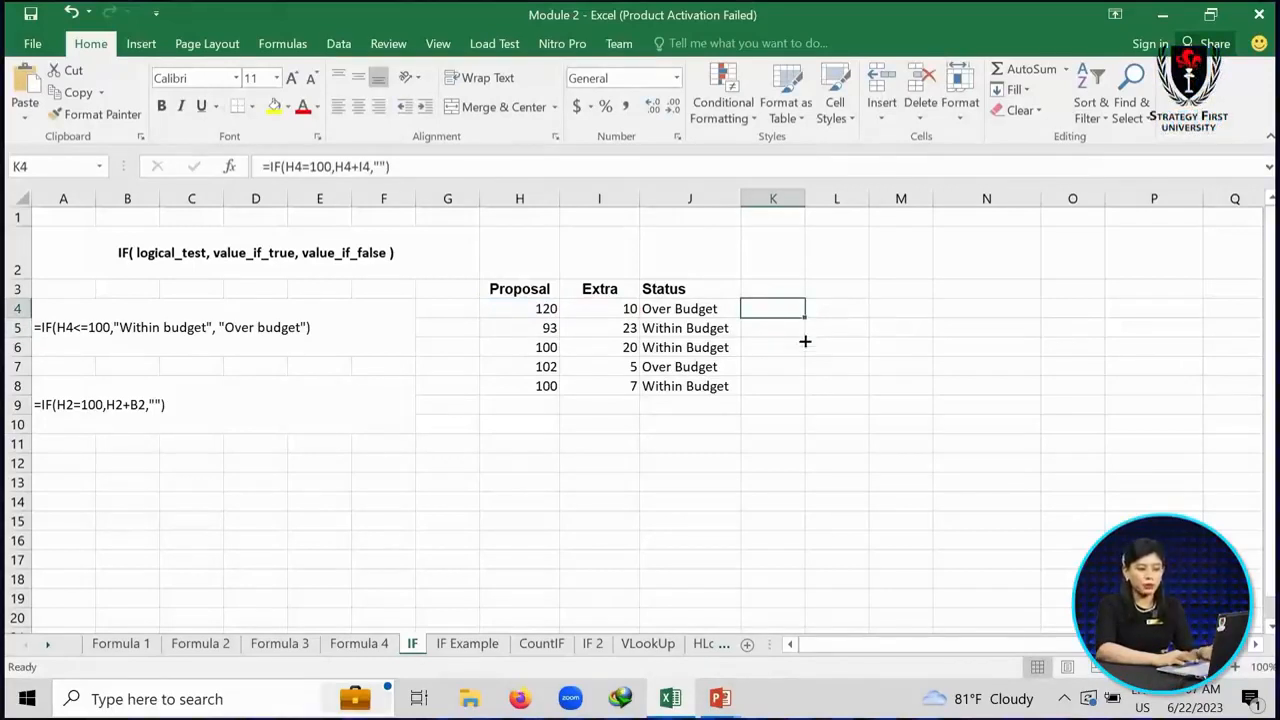
pyautogui.moveTo(799, 391); pyautogui.dragTo(805, 393)
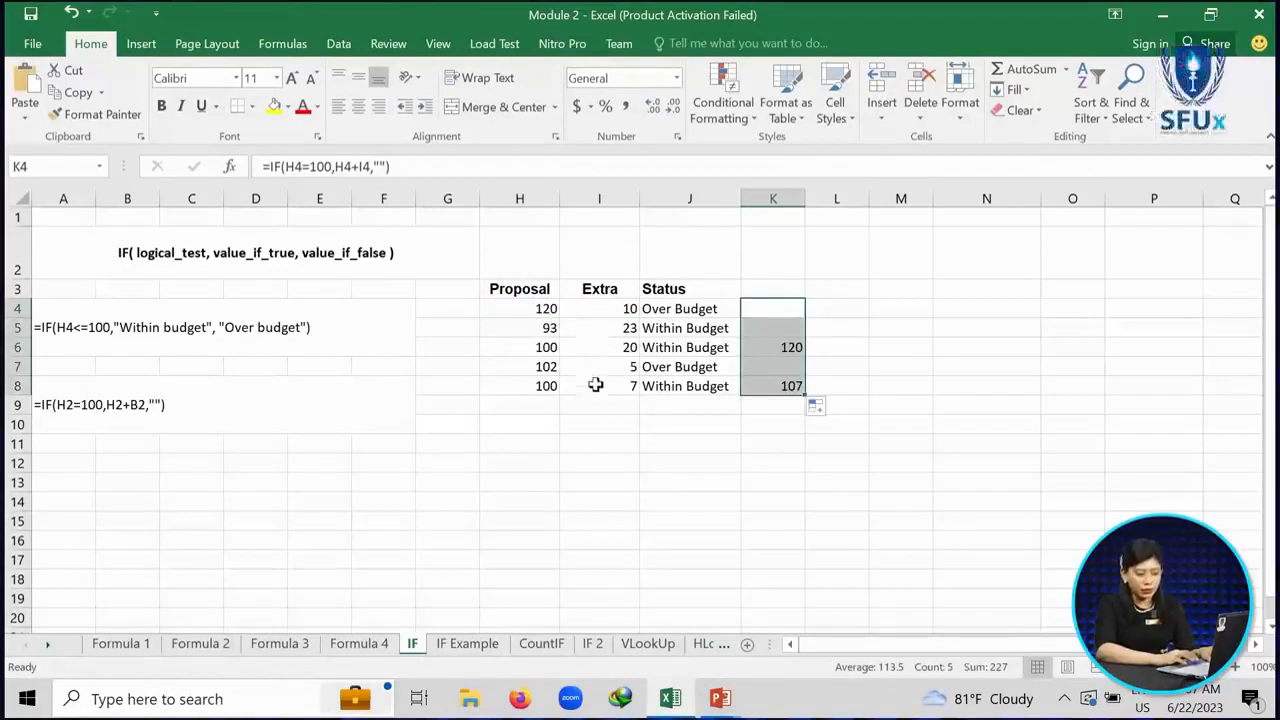
# Change the K4 formula to =IF(H4=100,H4+I4,0) and copy it down through K8
pyautogui.click(780, 309)
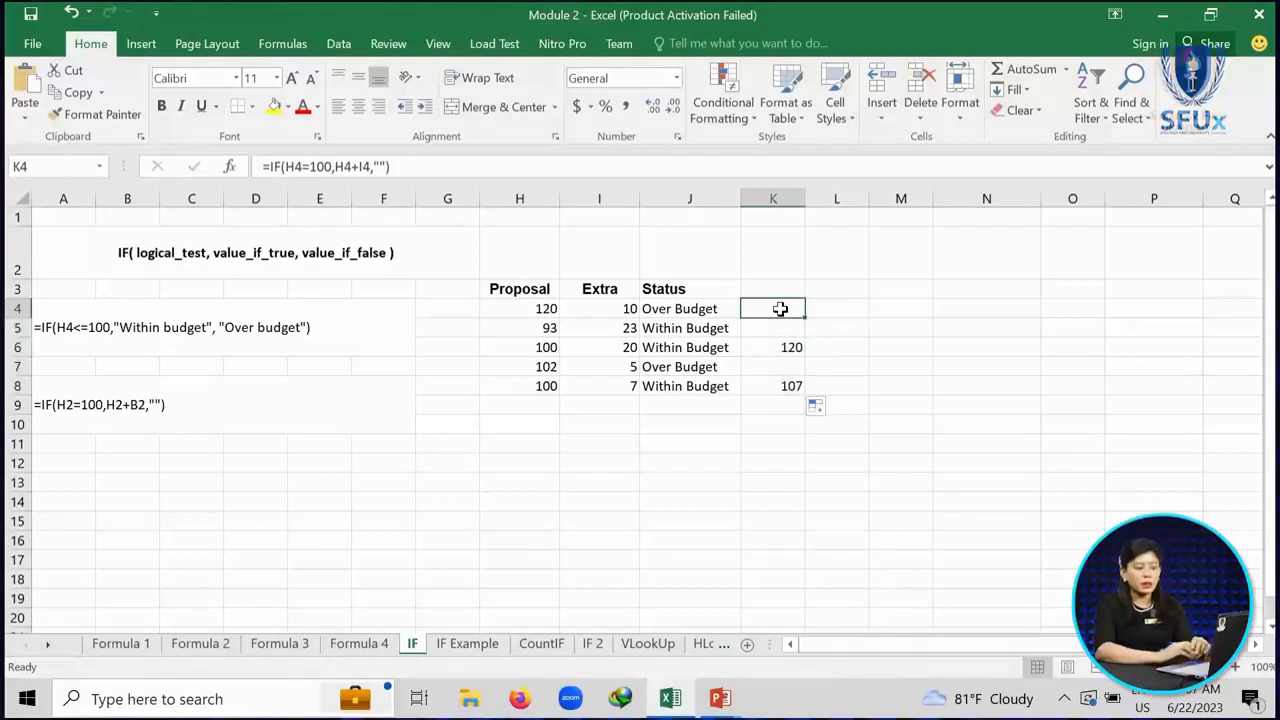
pyautogui.click(384, 166)
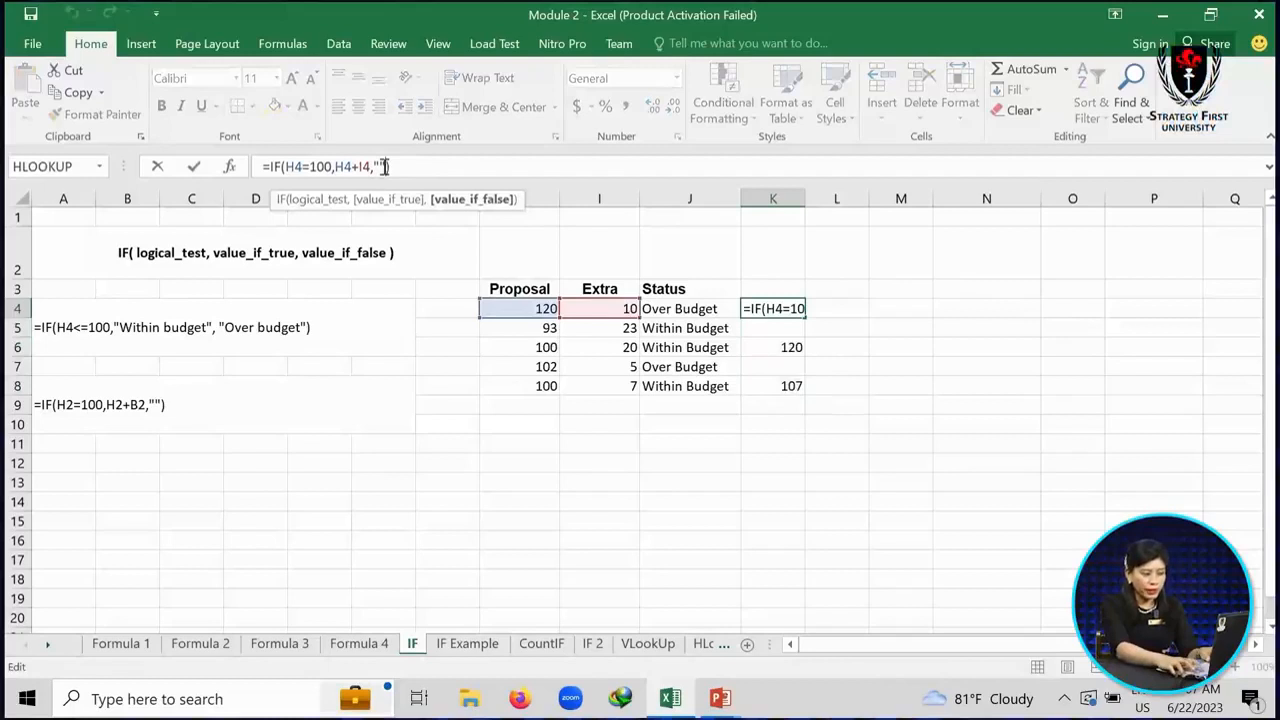
pyautogui.write(')')
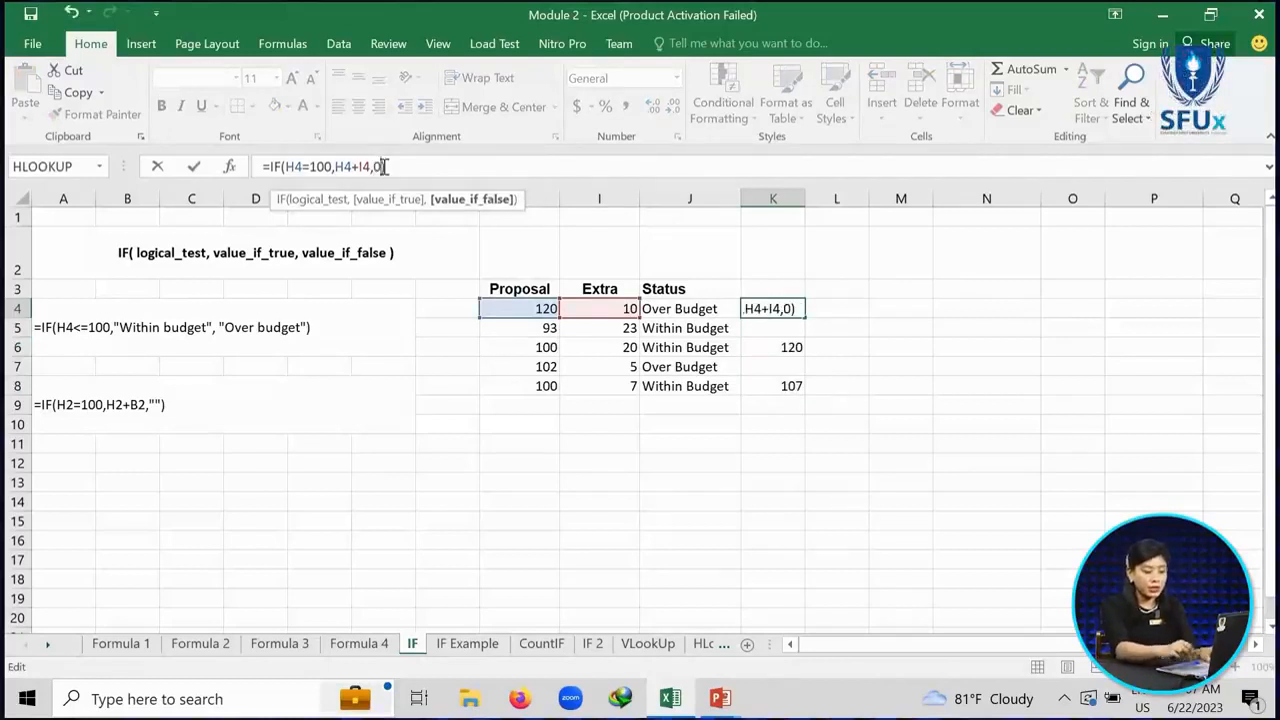
pyautogui.press('Return')
pyautogui.click(796, 310)
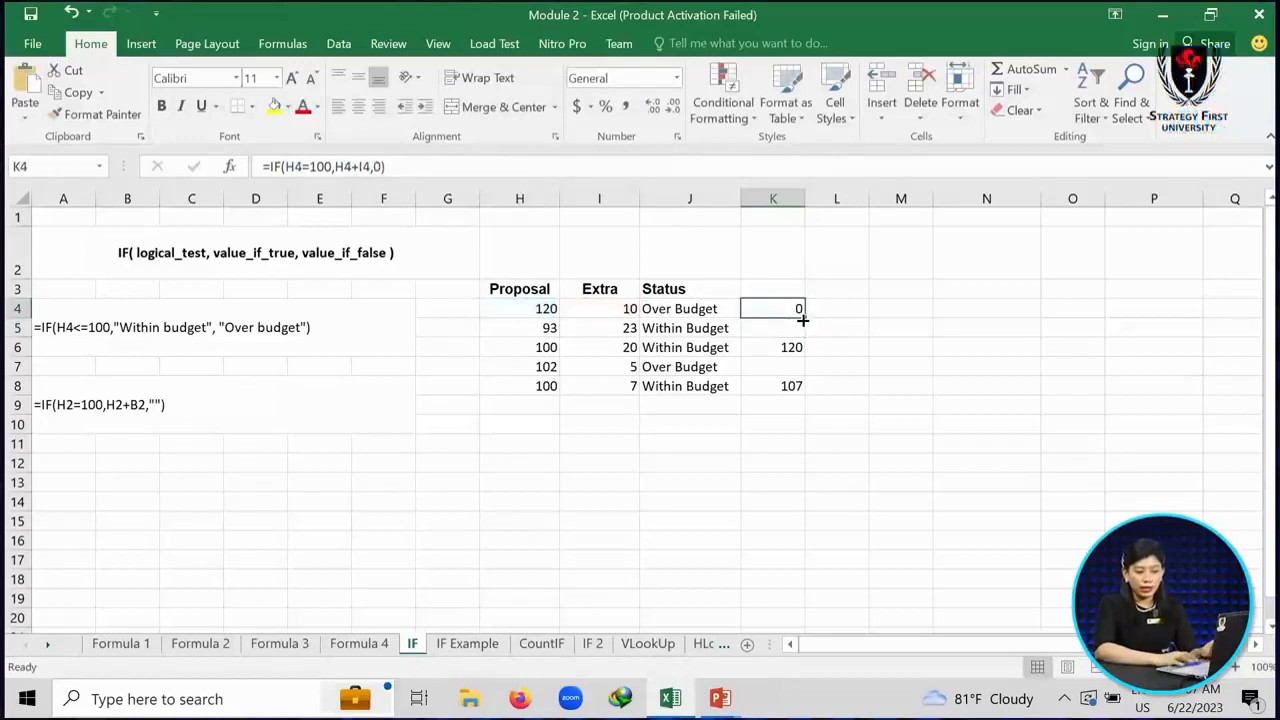
pyautogui.moveTo(804, 316); pyautogui.dragTo(803, 390)
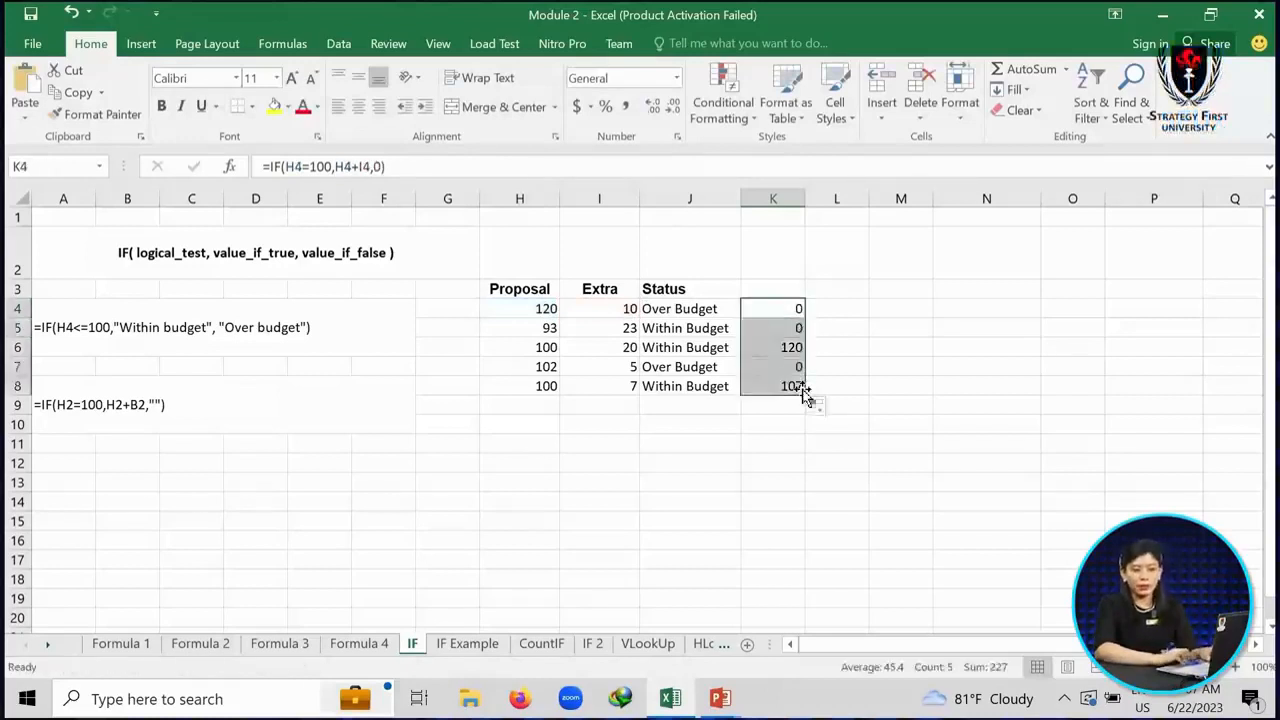
# Remove the false value from the K4 formula, making it =IF(H4=100,H4+I4,), and copy it down through K8
pyautogui.click(382, 167)
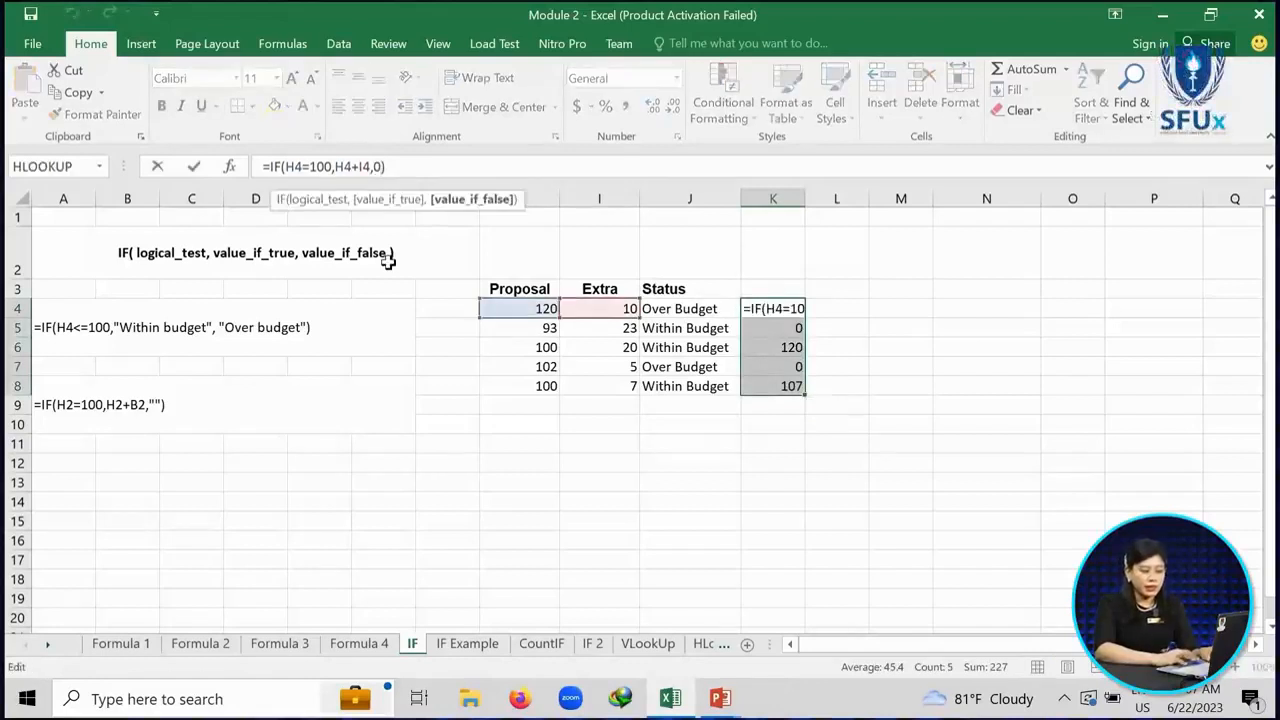
pyautogui.press('BackSpace')
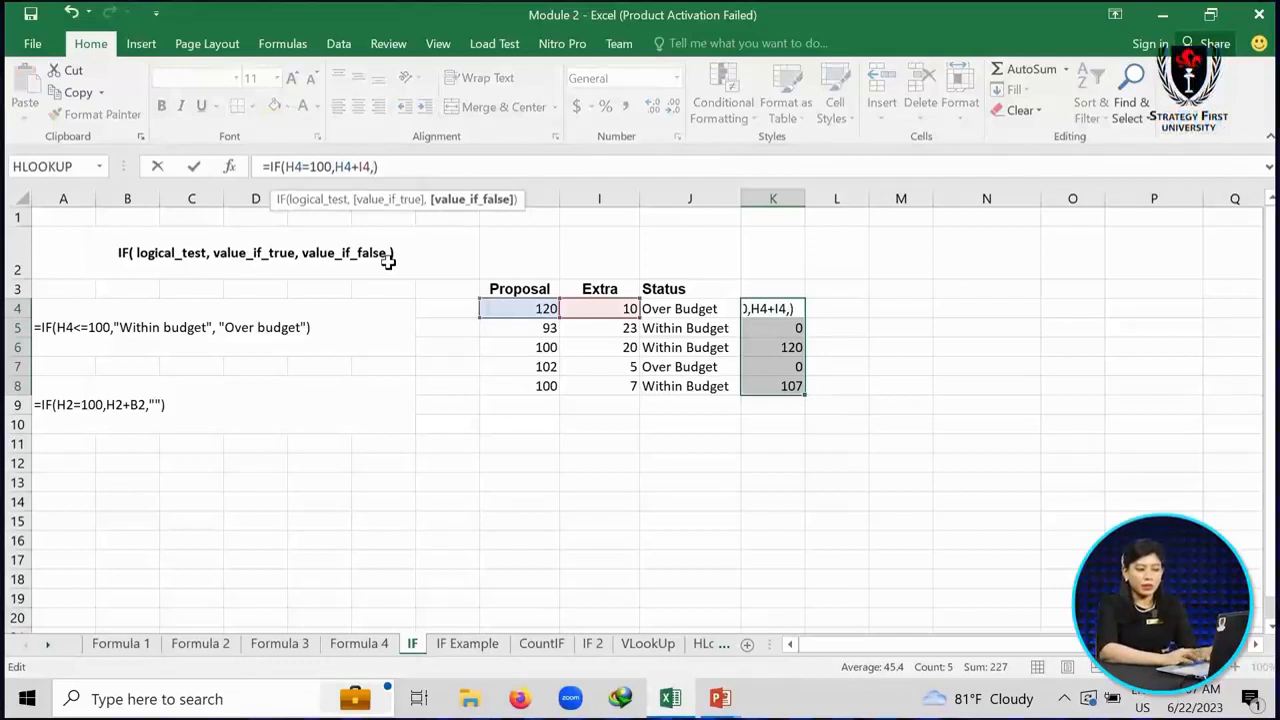
pyautogui.press('Return')
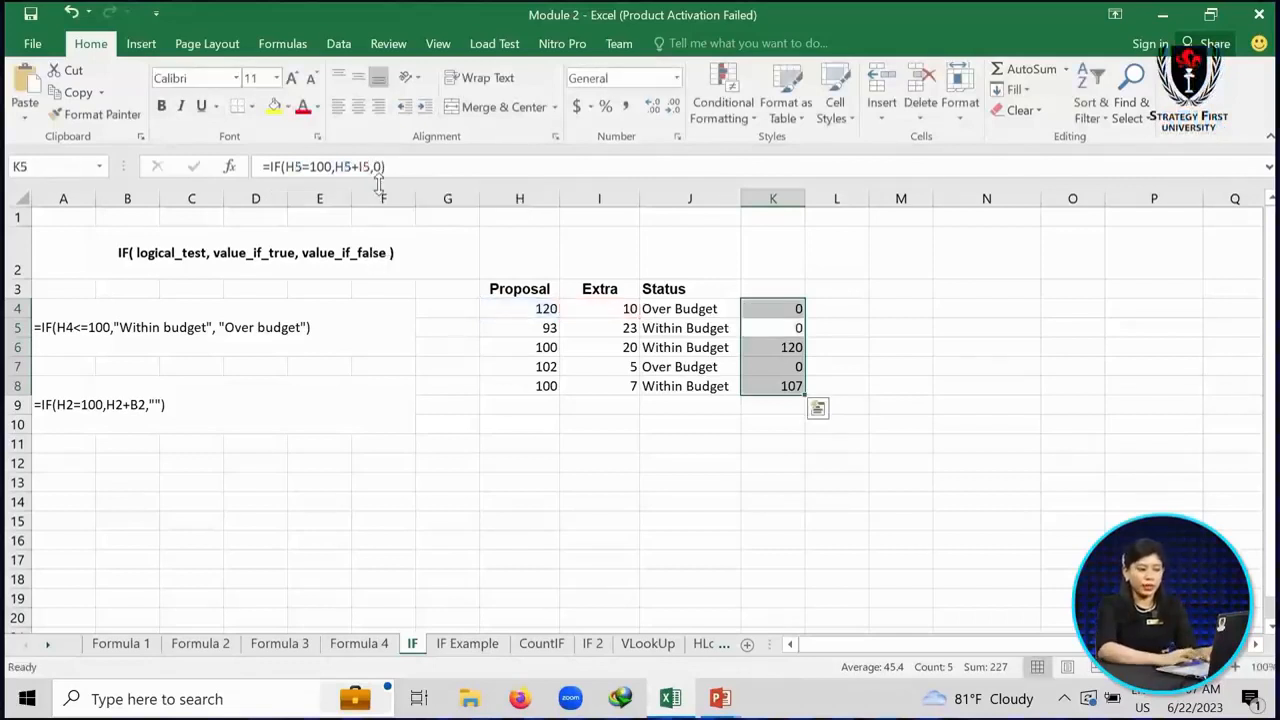
pyautogui.click(797, 310)
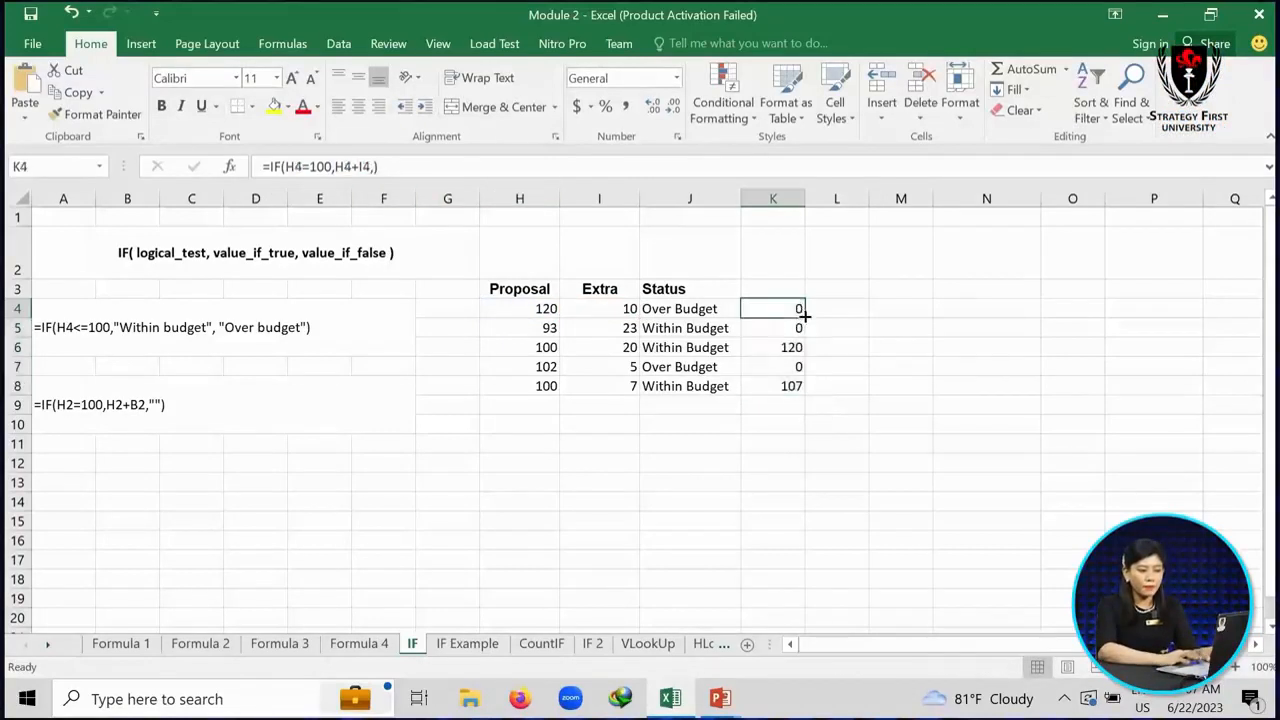
pyautogui.moveTo(800, 378); pyautogui.dragTo(788, 390)
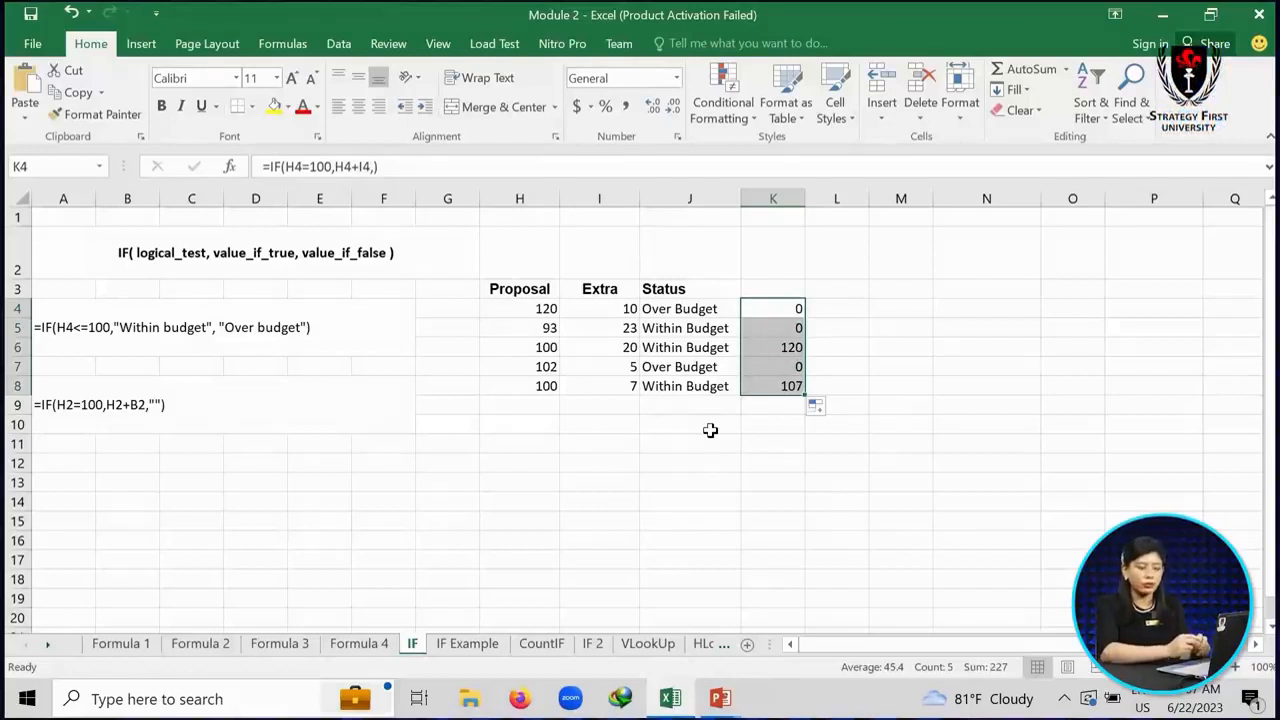
# Select merged cell A8 containing the second example IF formula
pyautogui.click(159, 400)
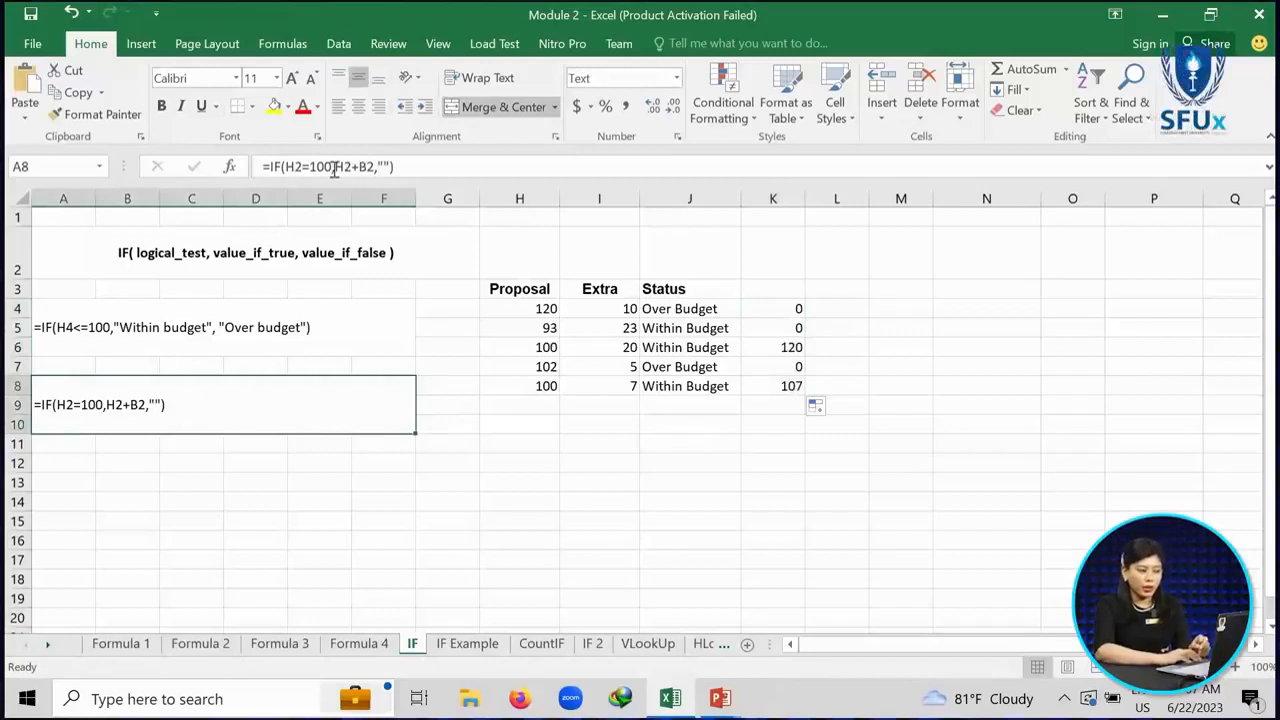